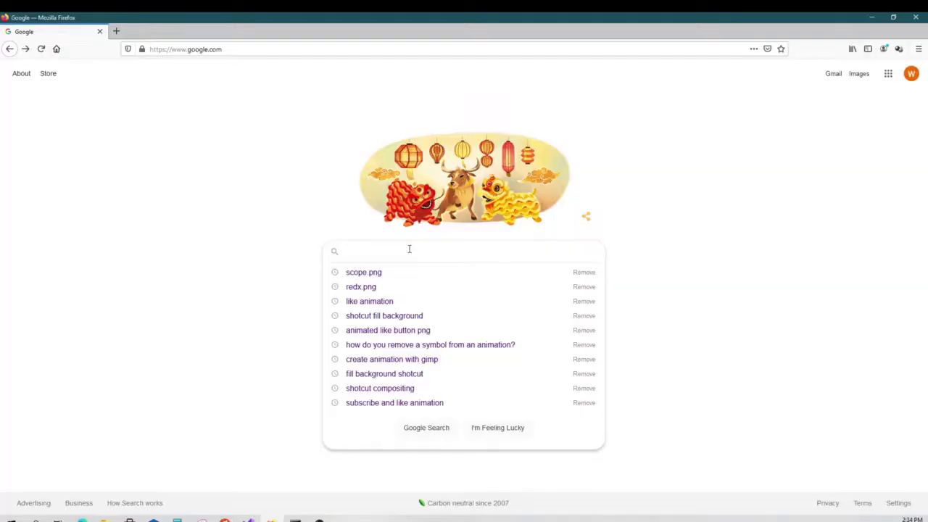
# - Search Google Images for 'redx.png', open the clip-art red X, and name its download redx in Tutorial
pyautogui.write('dx.p')
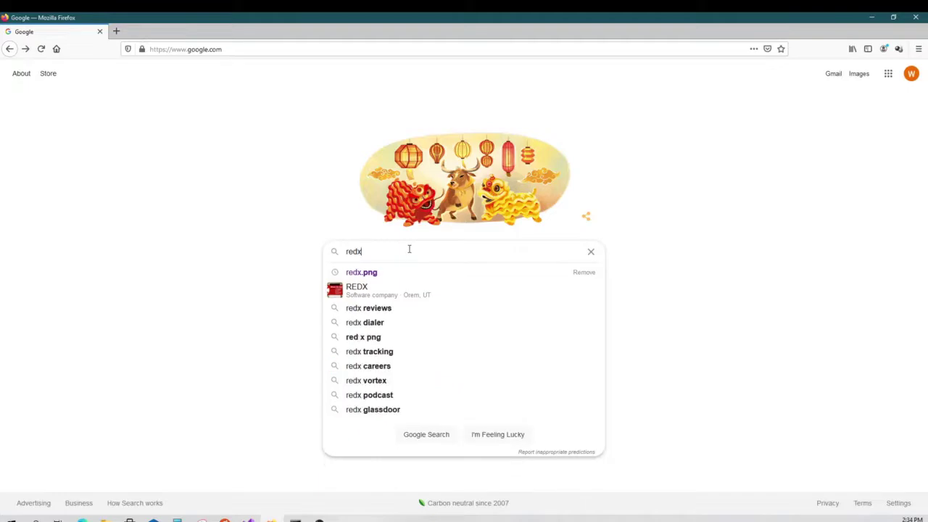
pyautogui.write('ng')
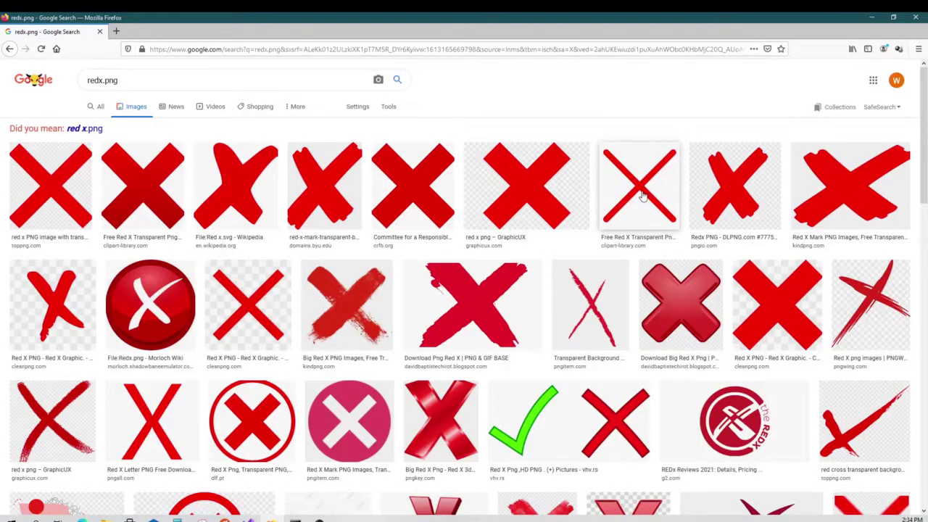
pyautogui.click(642, 195)
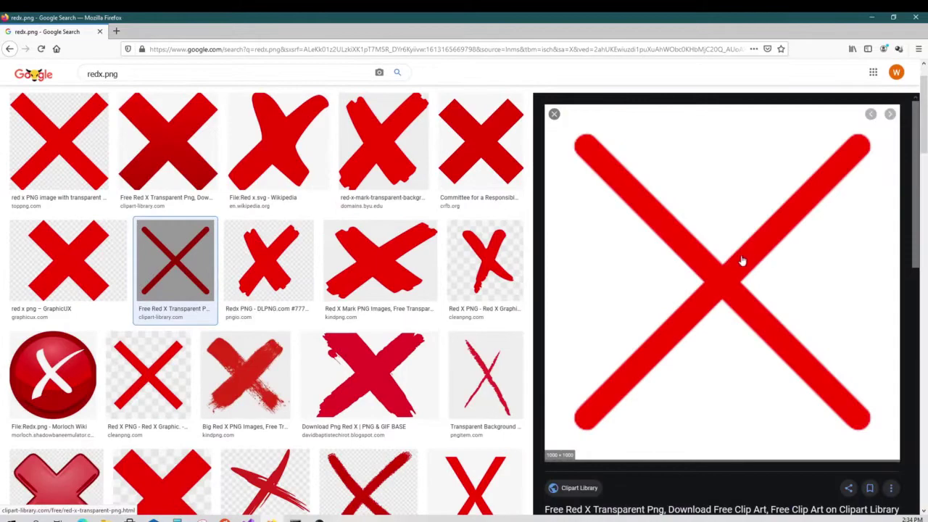
pyautogui.rightClick(640, 262)
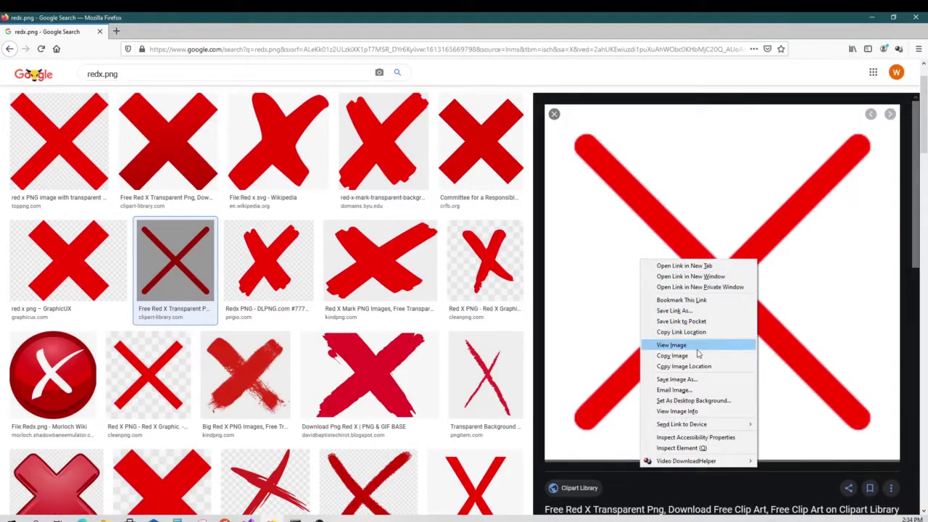
pyautogui.click(695, 379)
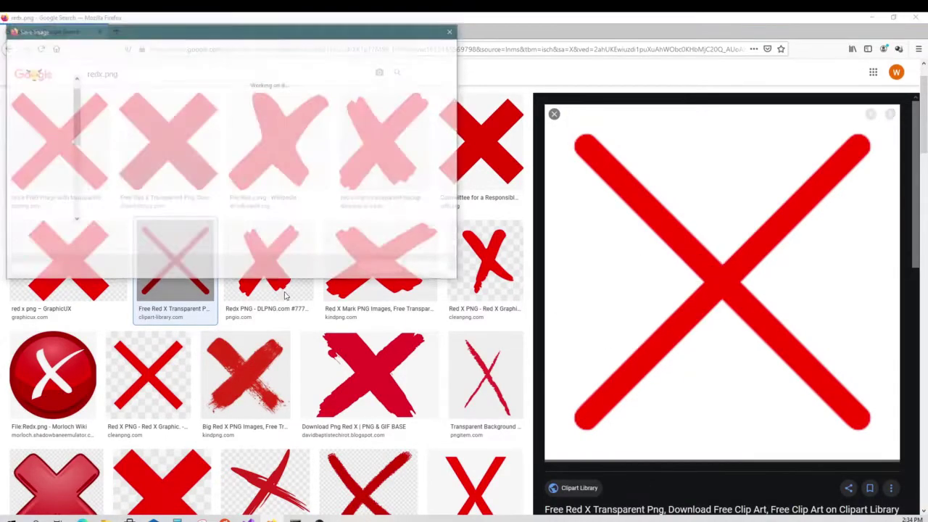
pyautogui.click(90, 234)
pyautogui.write('re')
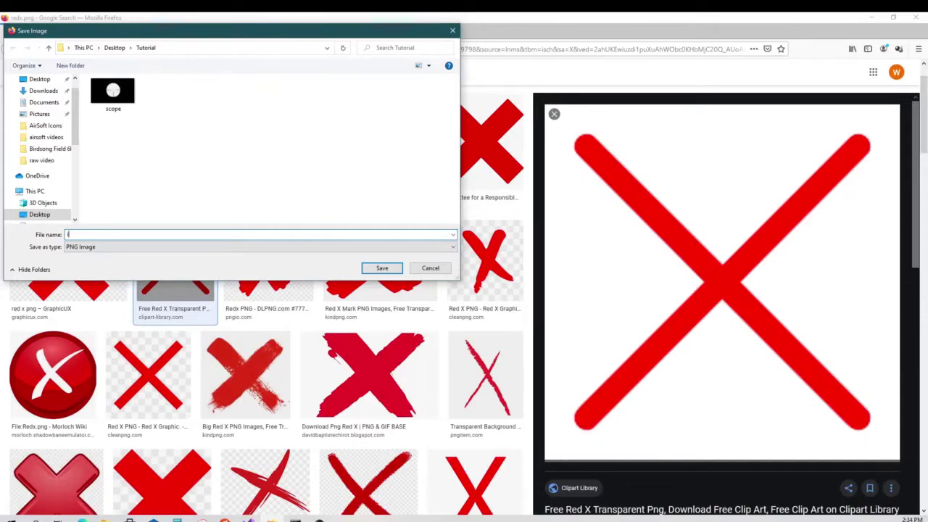
pyautogui.write('dx')
# - Save the red X image, then search Google Images for 'scope png'
pyautogui.click(363, 268)
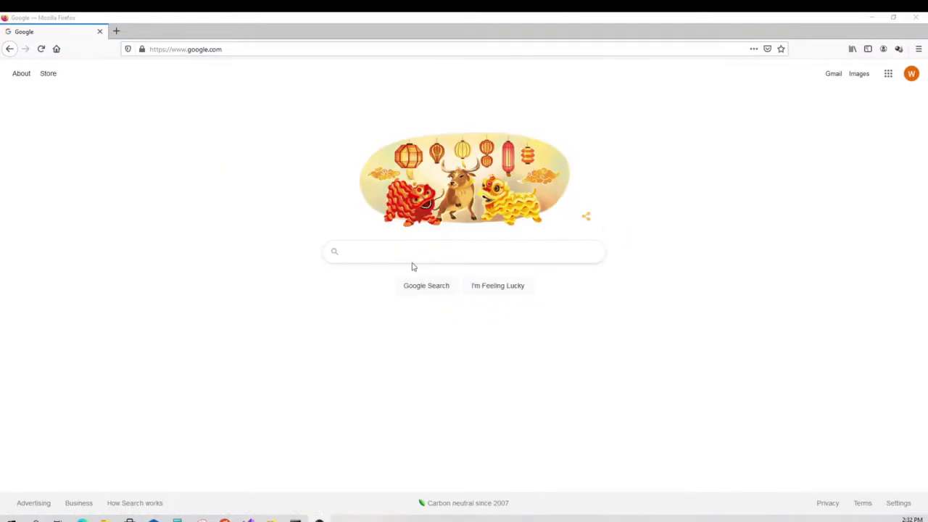
pyautogui.click(393, 256)
pyautogui.write('sc')
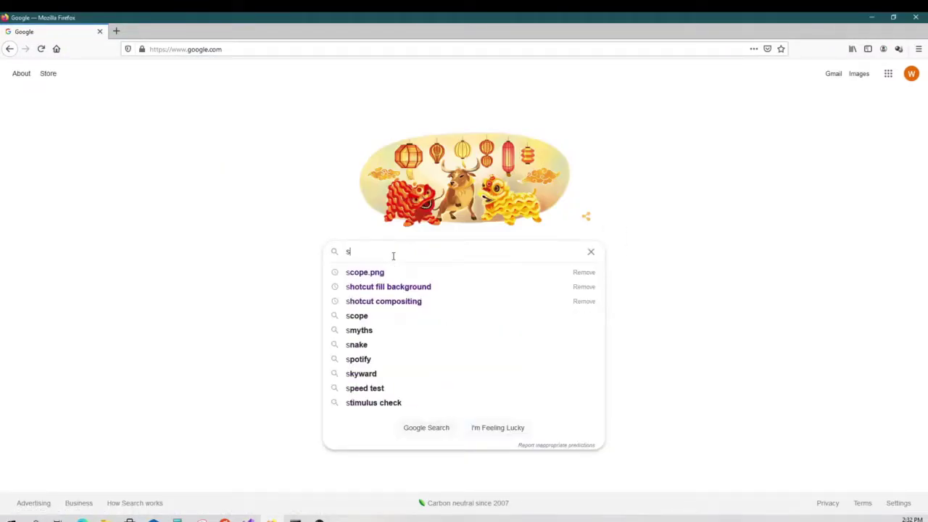
pyautogui.write('ope pn')
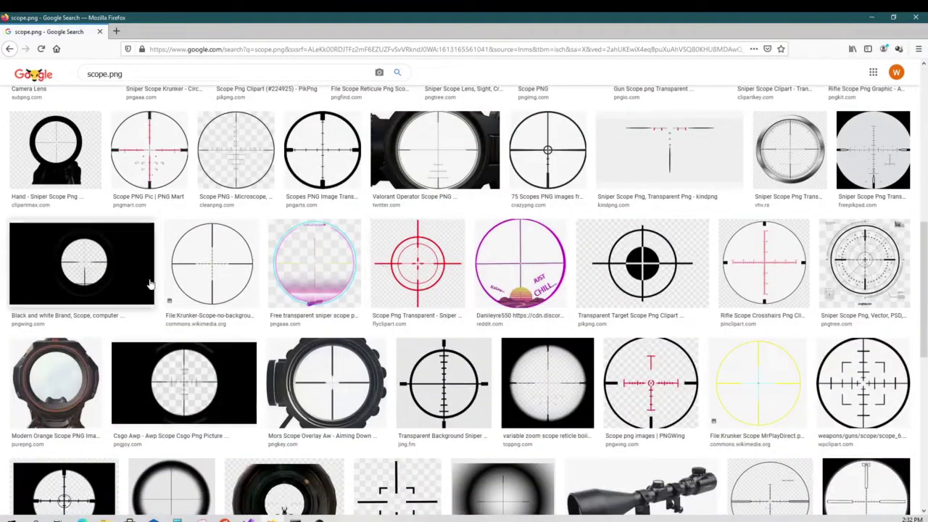
# - Open the black-and-white scope overlay result and save it to disk
pyautogui.click(81, 262)
pyautogui.rightClick(608, 218)
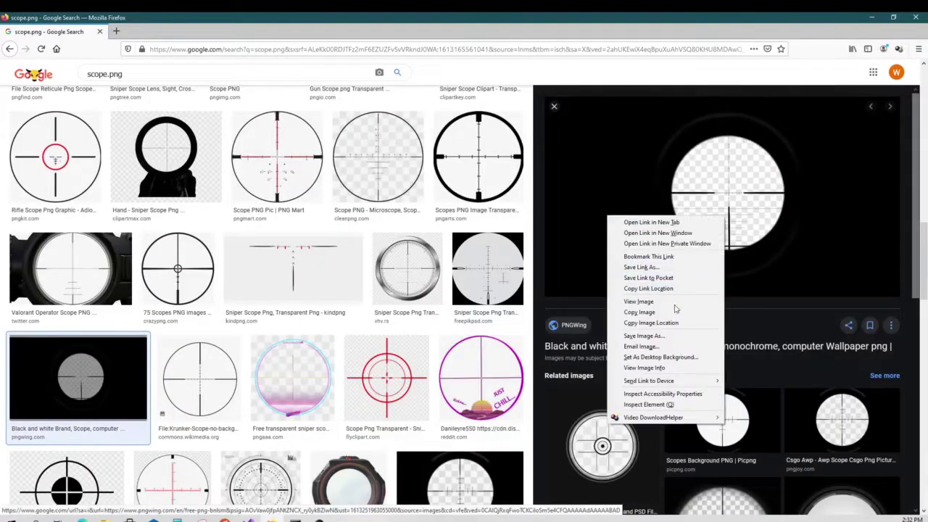
pyautogui.click(660, 336)
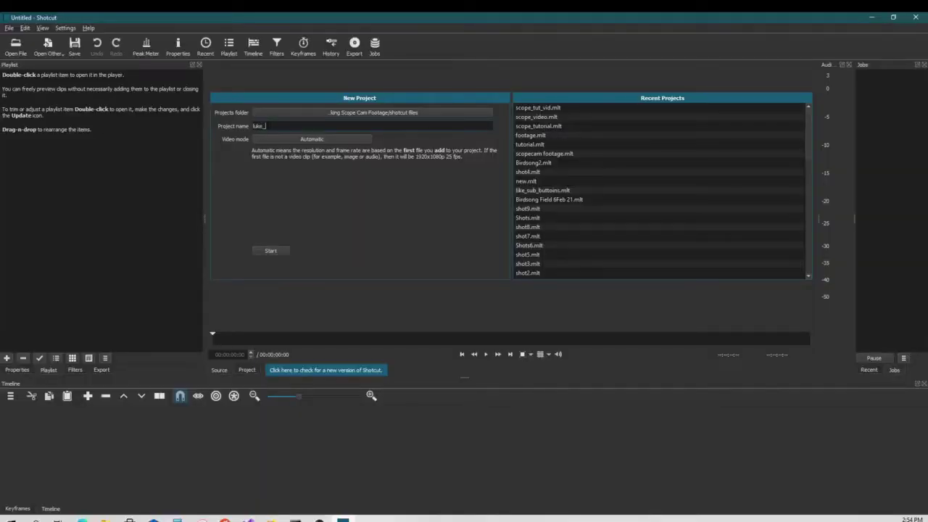
# - Name the new project luke_hit and start it
pyautogui.write('hit')
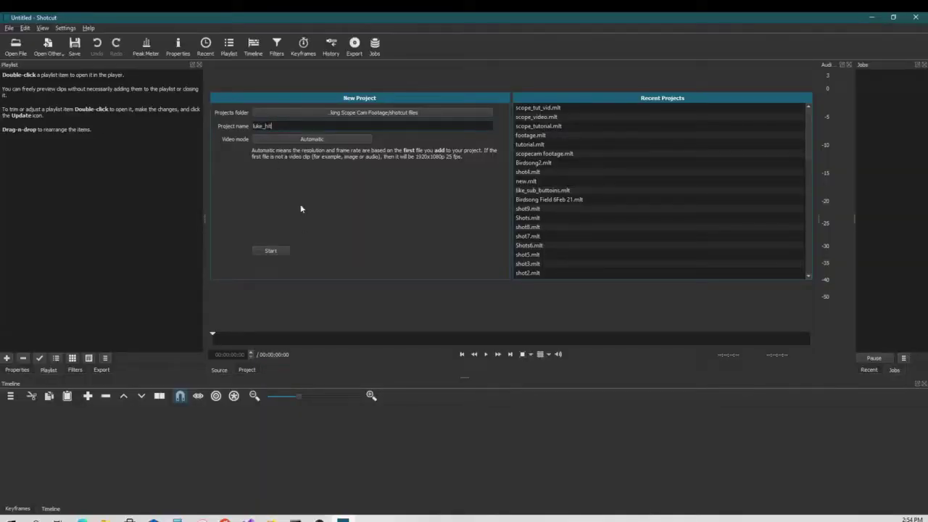
pyautogui.click(271, 251)
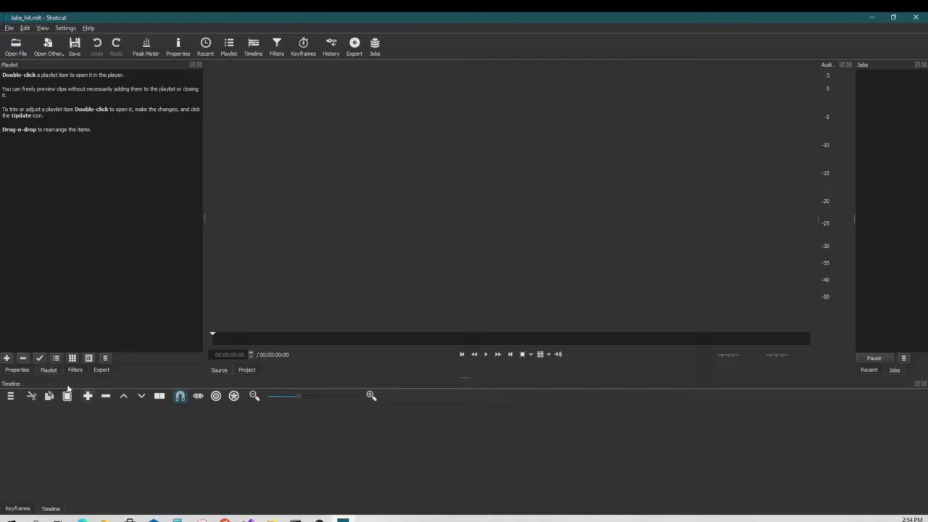
# - Select Scope.MP4, my scope.png and HIT.png in the Tutorial folder and drag them into the playlist
pyautogui.click(105, 520)
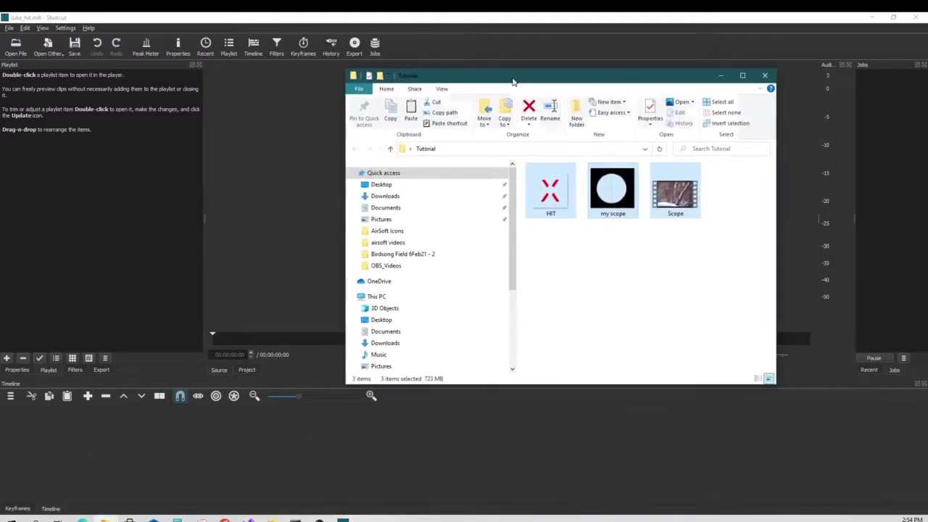
pyautogui.click(680, 193)
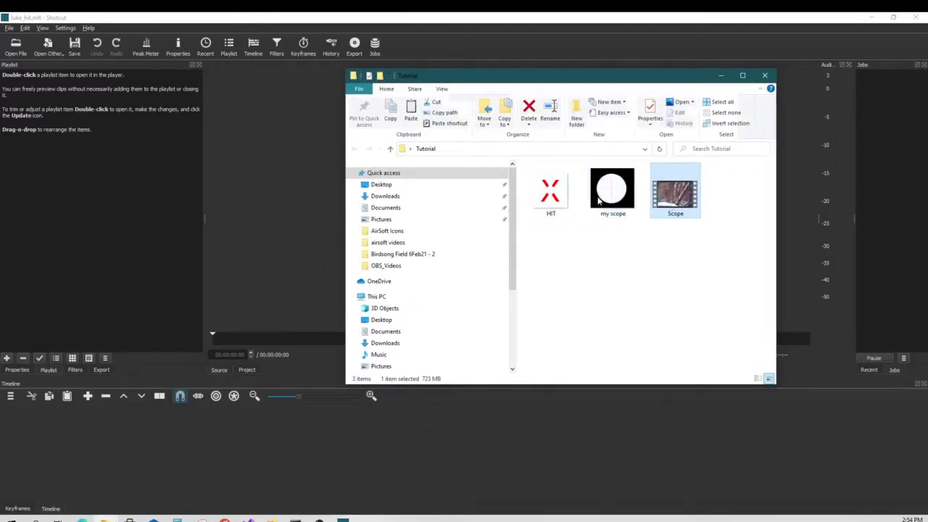
pyautogui.keyDown('ctrl'); pyautogui.click(616, 191); pyautogui.keyUp('ctrl')
pyautogui.keyDown('ctrl'); pyautogui.click(559, 206); pyautogui.keyUp('ctrl')
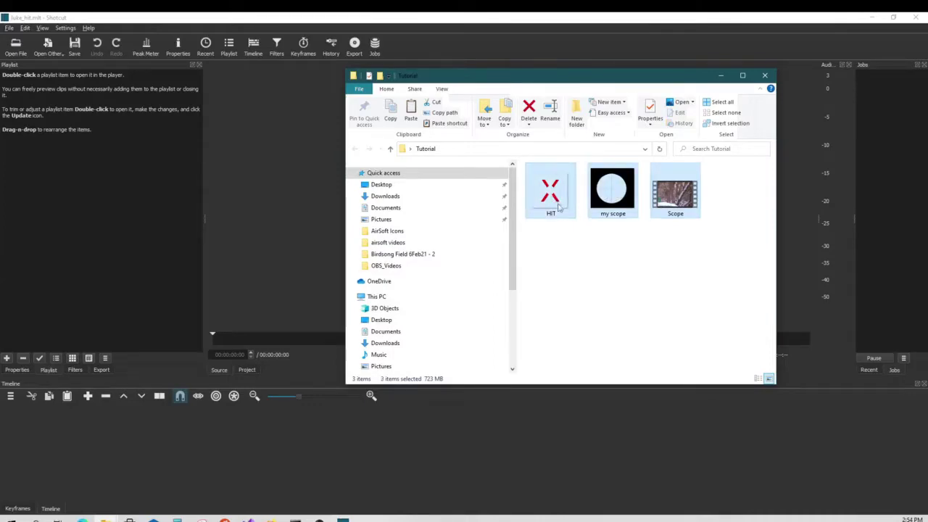
pyautogui.moveTo(611, 185); pyautogui.dragTo(98, 191)
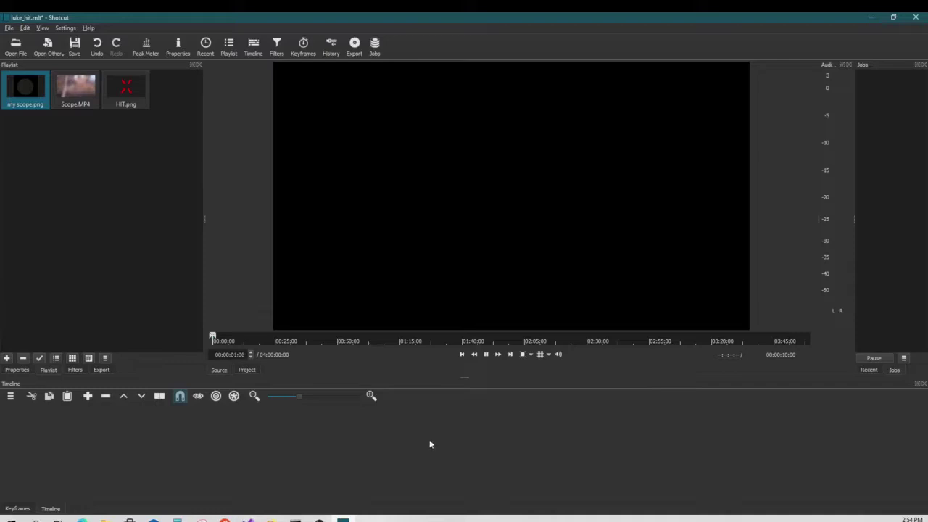
# - Add a video track and drop Scope.MP4 from the playlist onto V1
pyautogui.rightClick(445, 401)
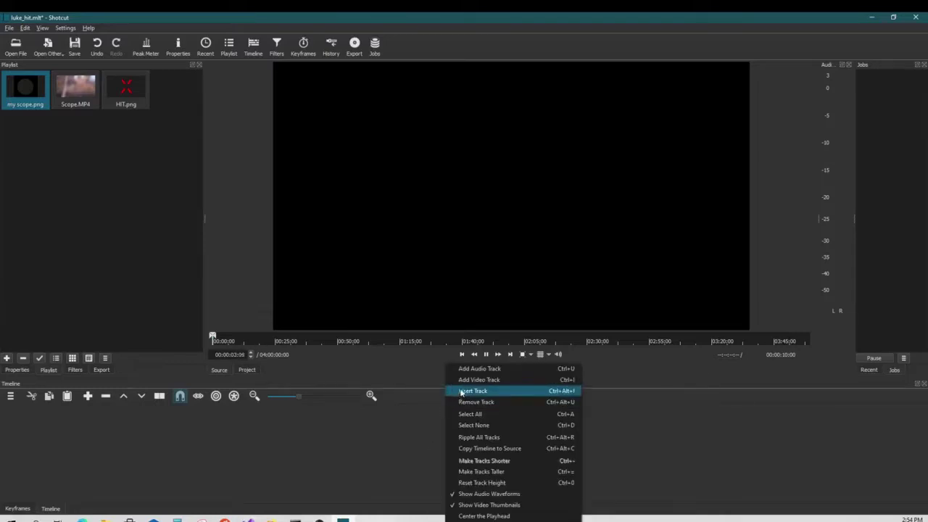
pyautogui.click(462, 382)
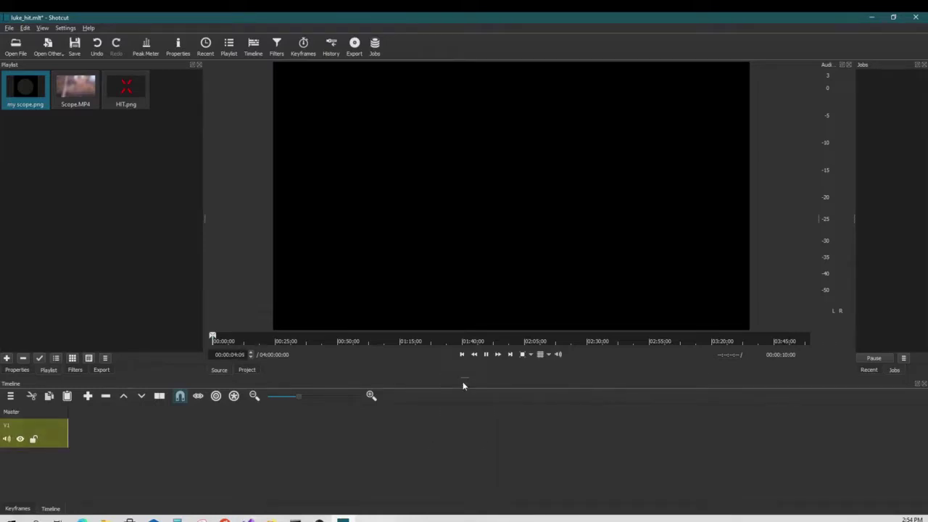
pyautogui.click(94, 99)
pyautogui.moveTo(82, 90); pyautogui.dragTo(155, 443)
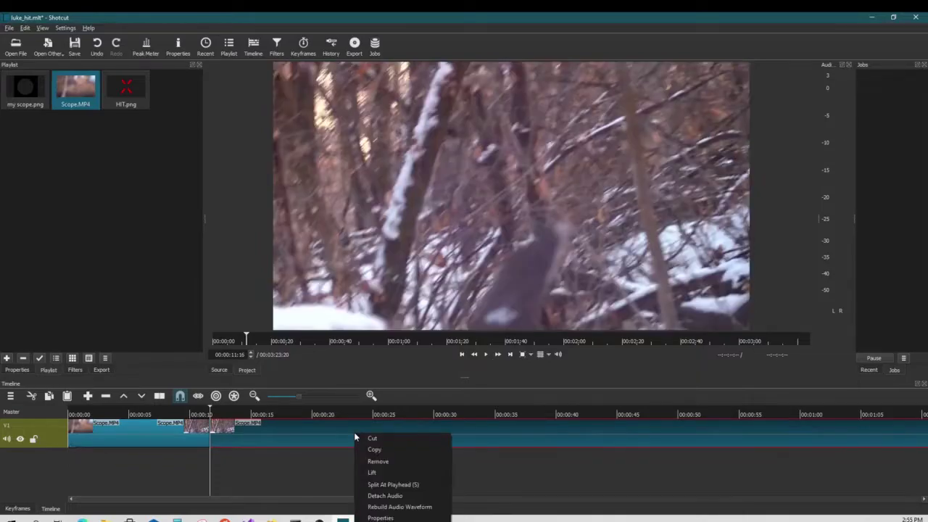
# - Remove the unwanted later part of Scope.MP4, leaving a 00:00:05:14 clip, and return to start
pyautogui.click(369, 461)
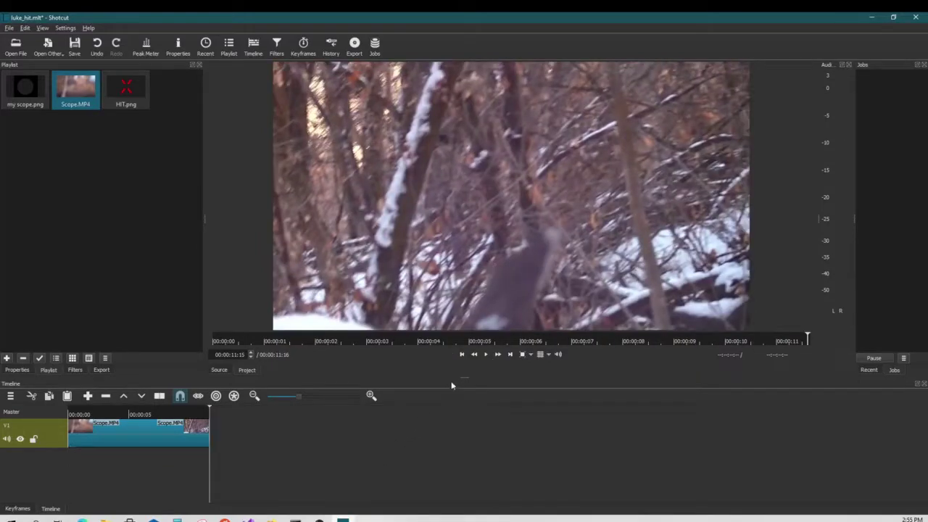
pyautogui.click(463, 354)
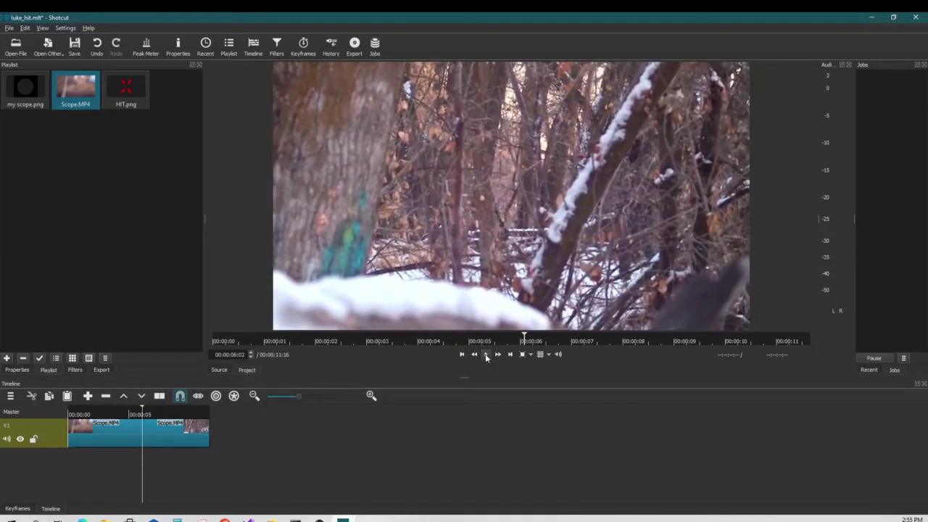
pyautogui.click(115, 436)
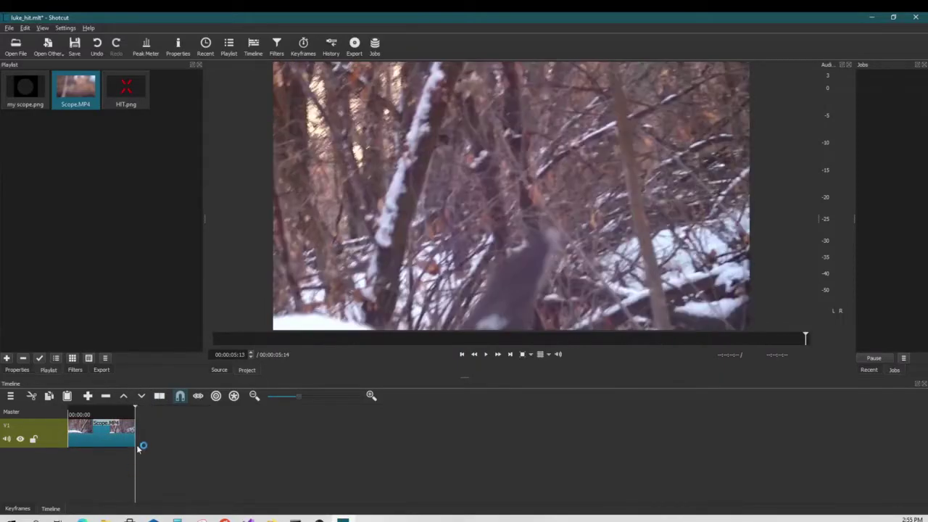
pyautogui.click(463, 355)
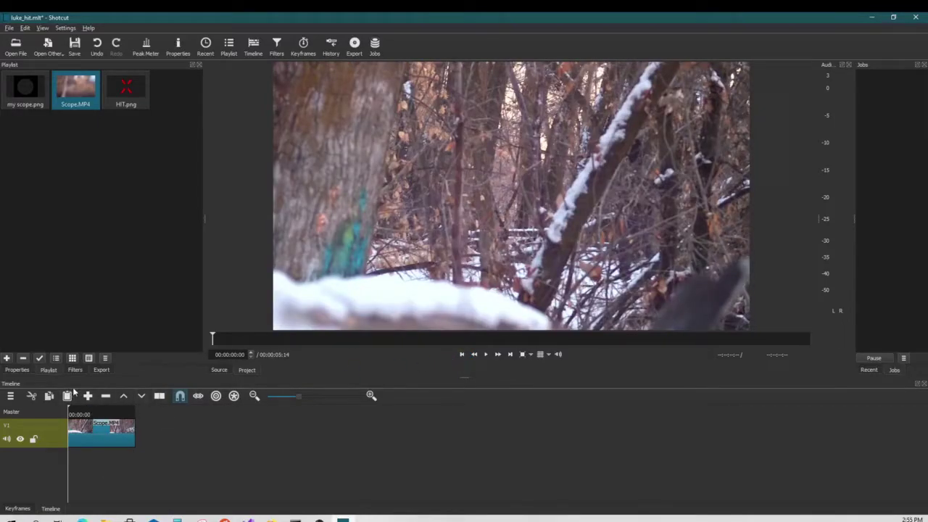
# - Set the Scope.MP4 clip speed to 0.75 in Properties and play it back to check
pyautogui.click(17, 370)
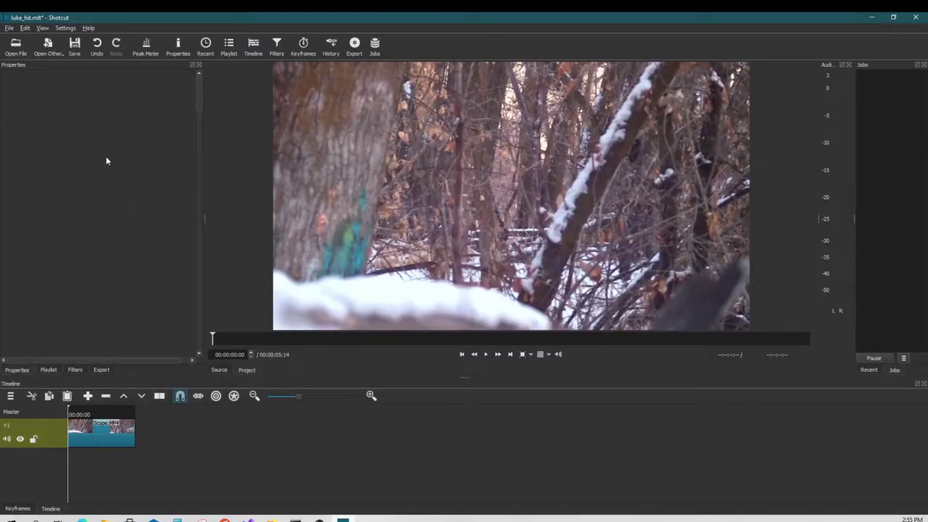
pyautogui.click(98, 427)
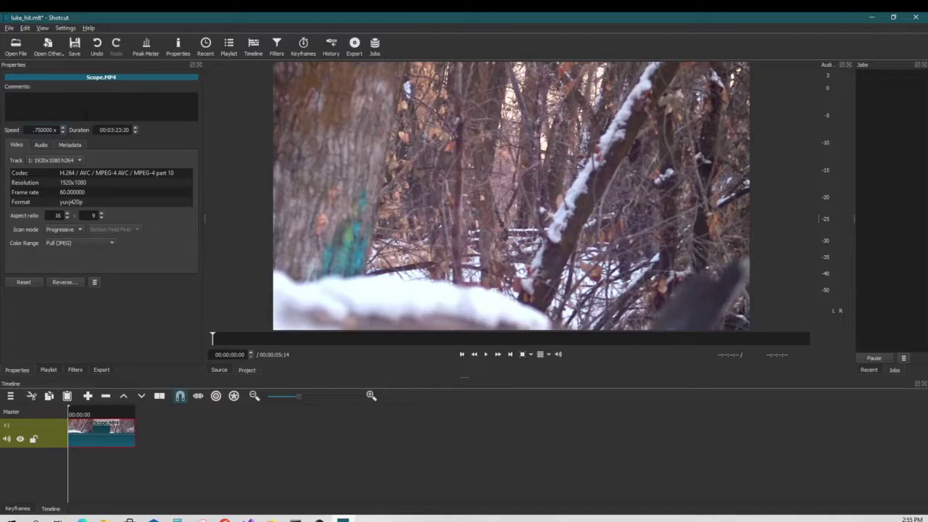
pyautogui.press('Return')
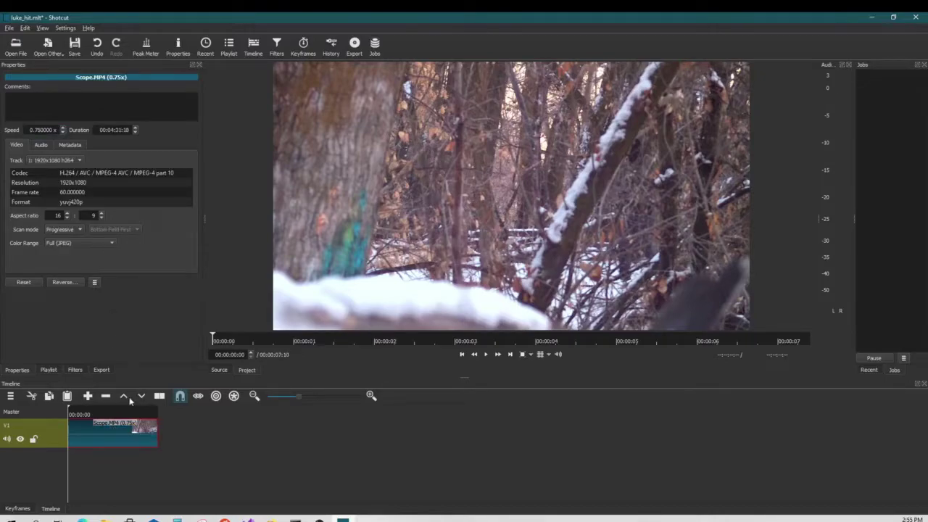
pyautogui.click(485, 354)
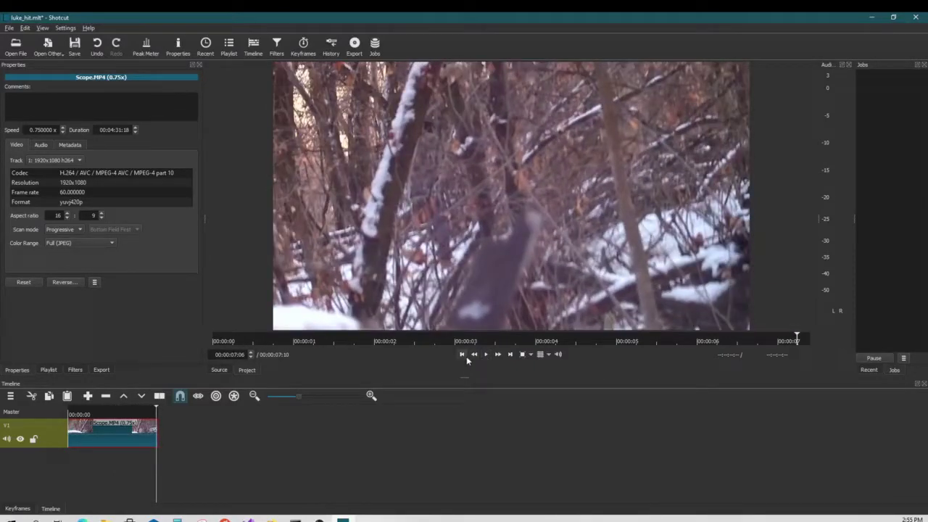
# - Add a Size and Position filter to Scope.MP4 and shift its frame up and left
pyautogui.click(462, 355)
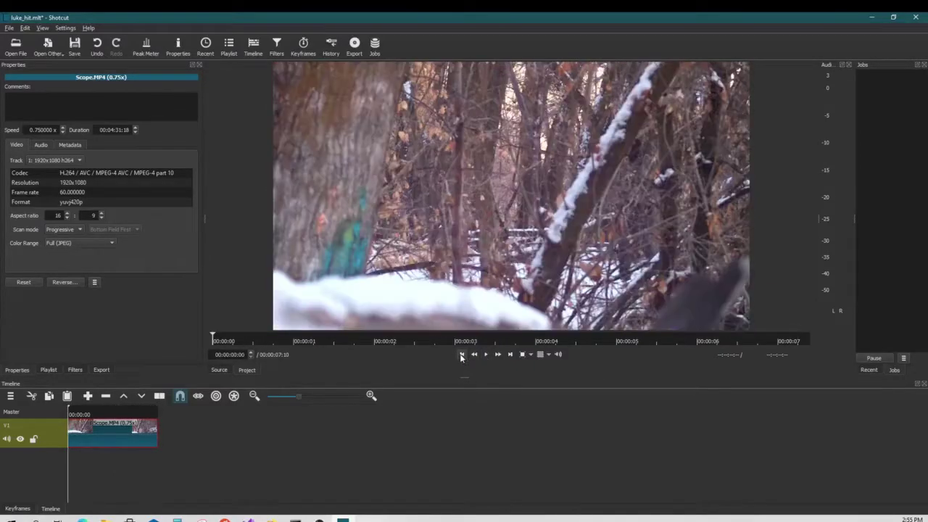
pyautogui.click(74, 371)
pyautogui.click(13, 157)
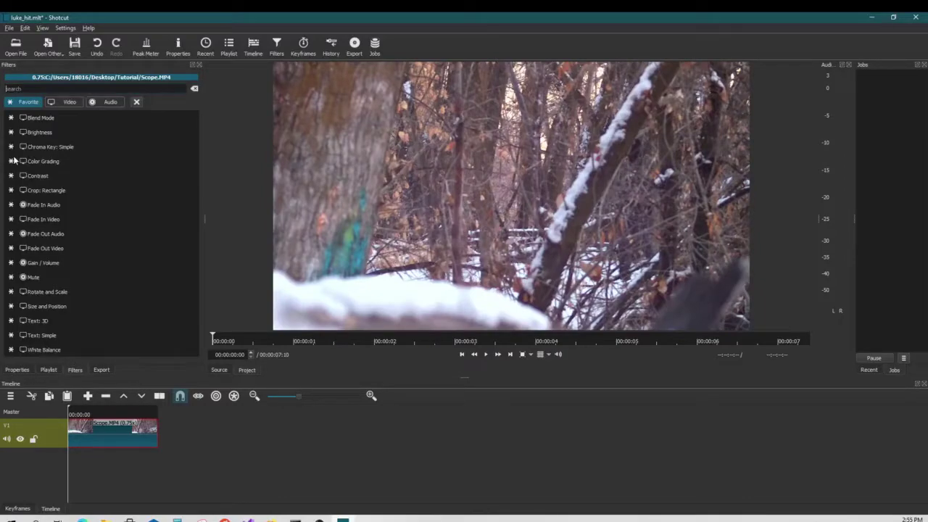
pyautogui.click(59, 307)
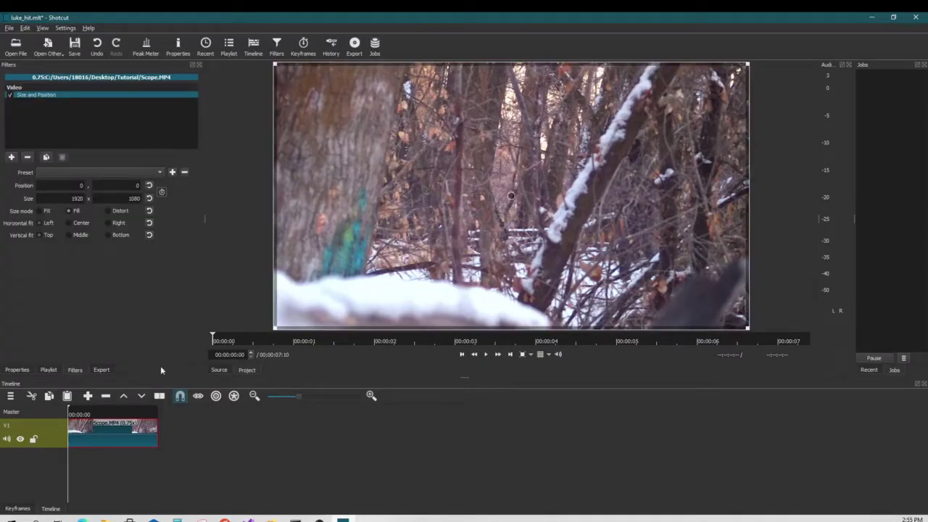
pyautogui.click(486, 354)
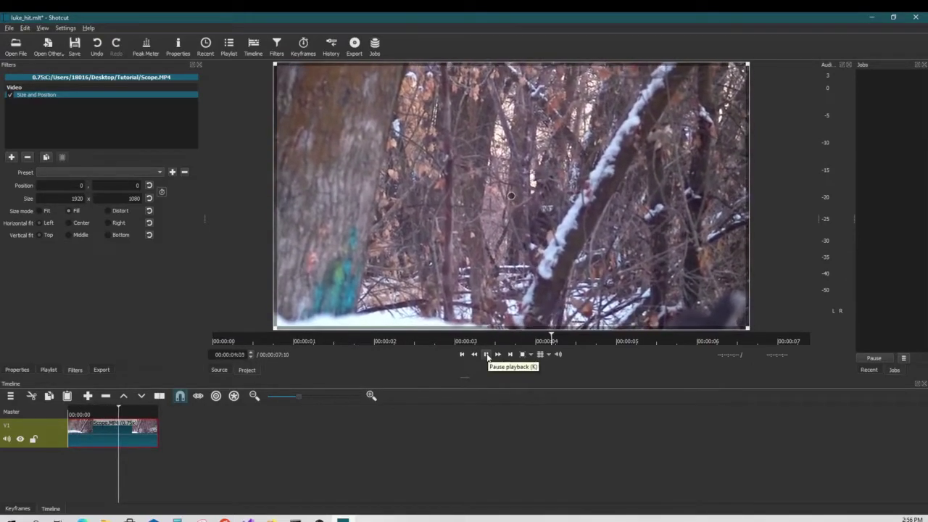
pyautogui.click(486, 354)
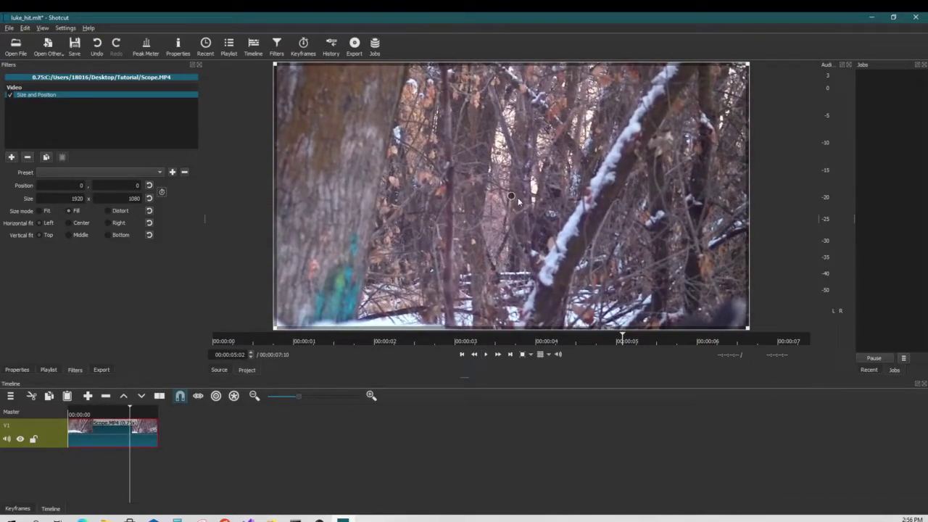
pyautogui.moveTo(511, 195); pyautogui.dragTo(458, 177)
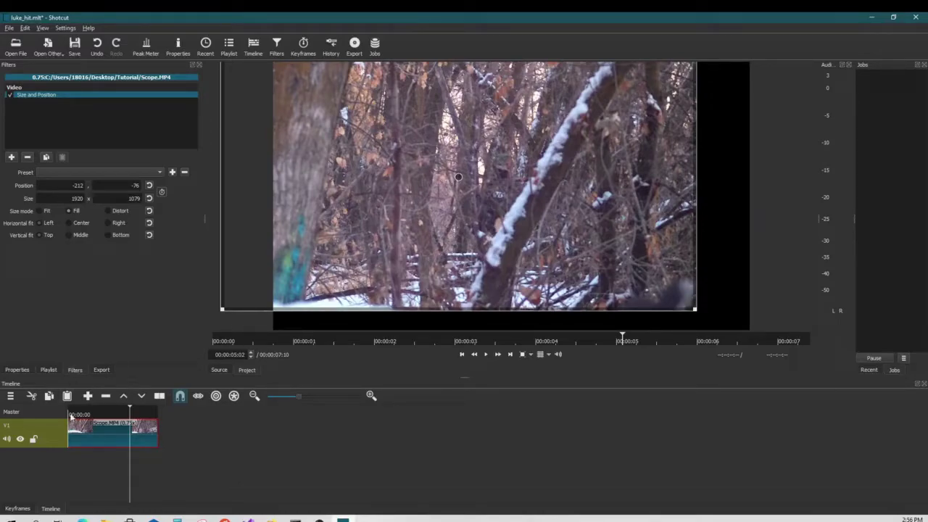
# - Add a Rotate and Scale filter to the footage with 150% scale
pyautogui.click(12, 157)
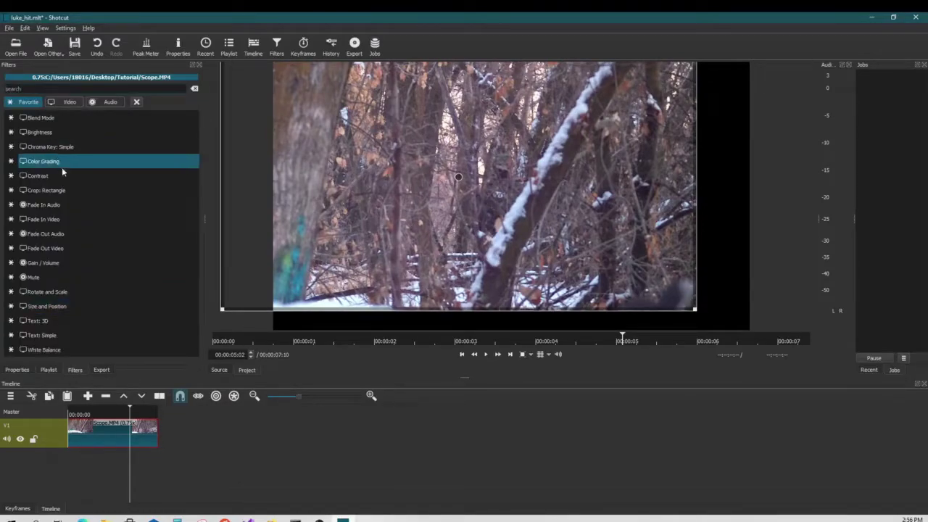
pyautogui.click(52, 293)
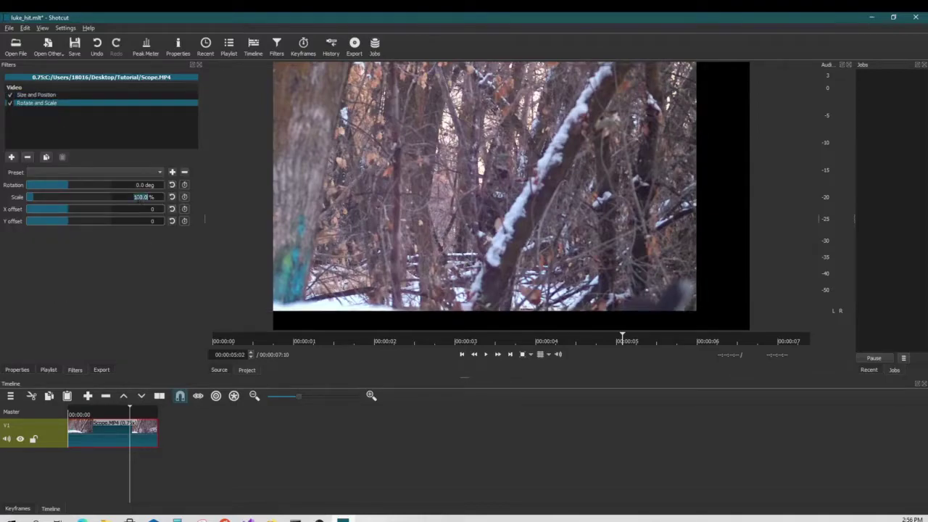
pyautogui.press('BackSpace')
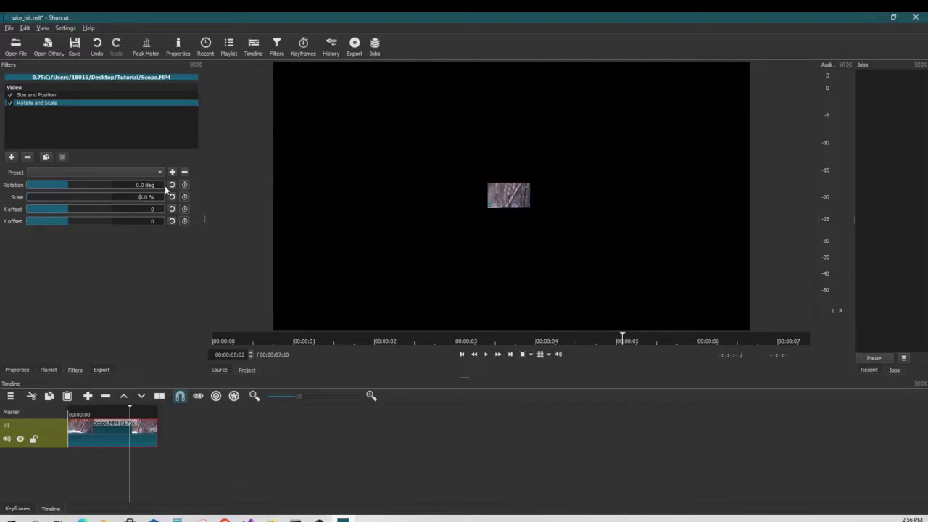
pyautogui.write('5')
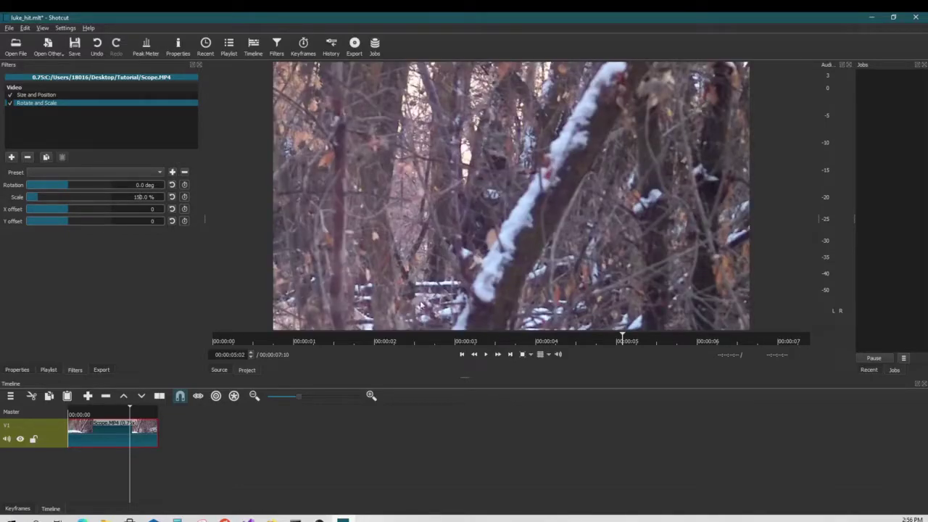
pyautogui.click(461, 354)
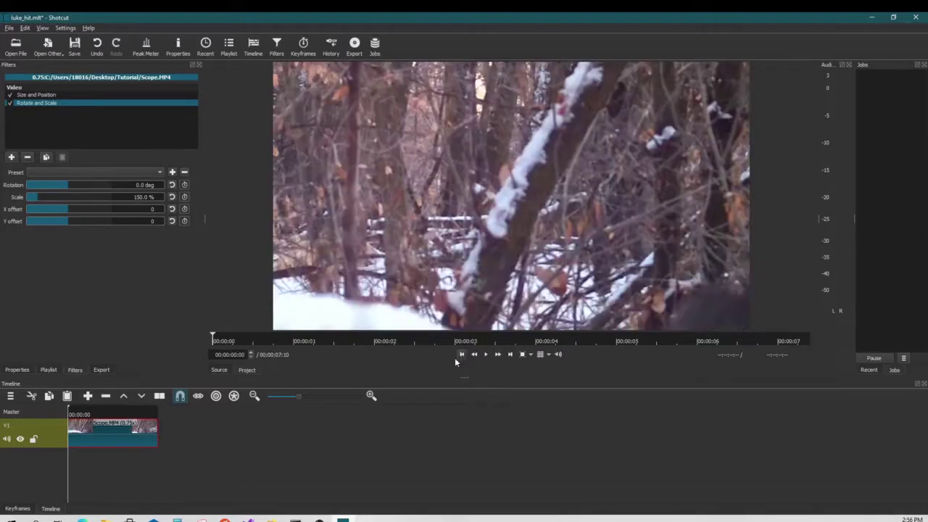
# - Add a second video track and place my scope.png on V2
pyautogui.rightClick(476, 398)
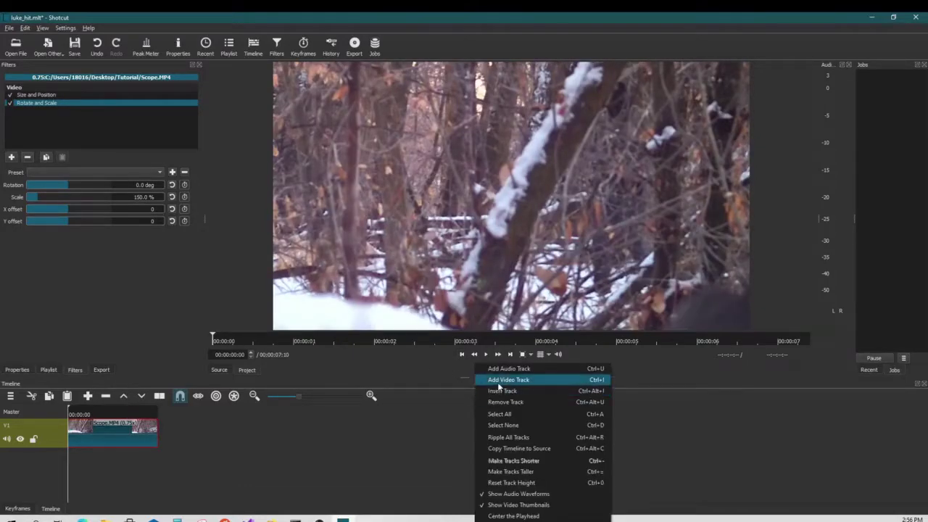
pyautogui.click(499, 382)
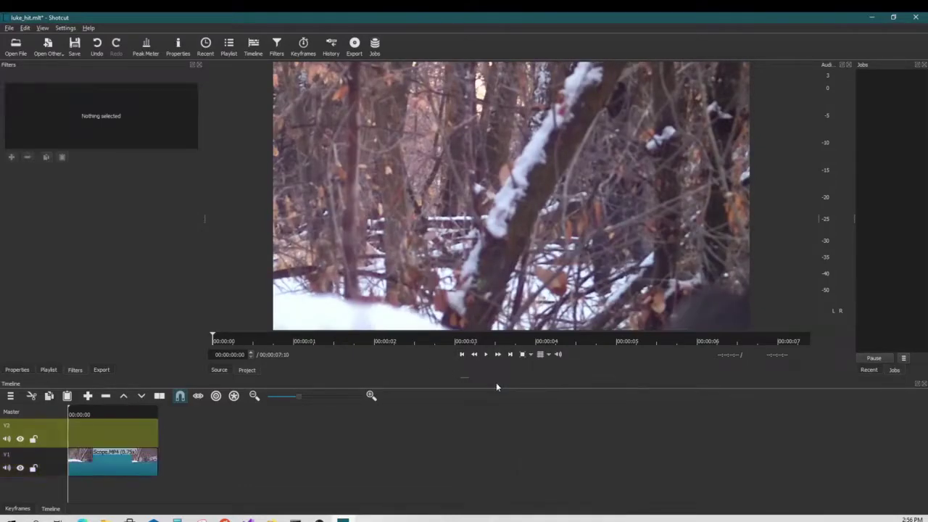
pyautogui.click(48, 369)
pyautogui.click(33, 98)
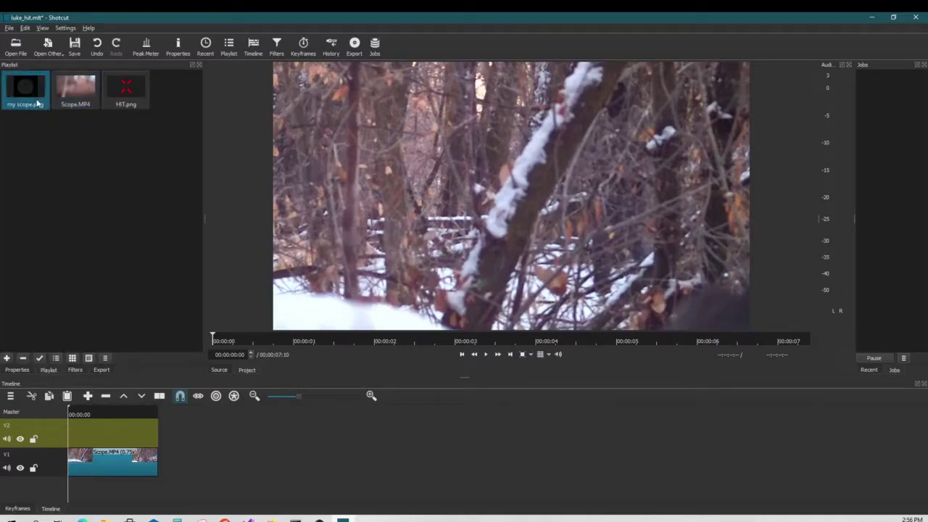
pyautogui.moveTo(26, 91); pyautogui.dragTo(144, 436)
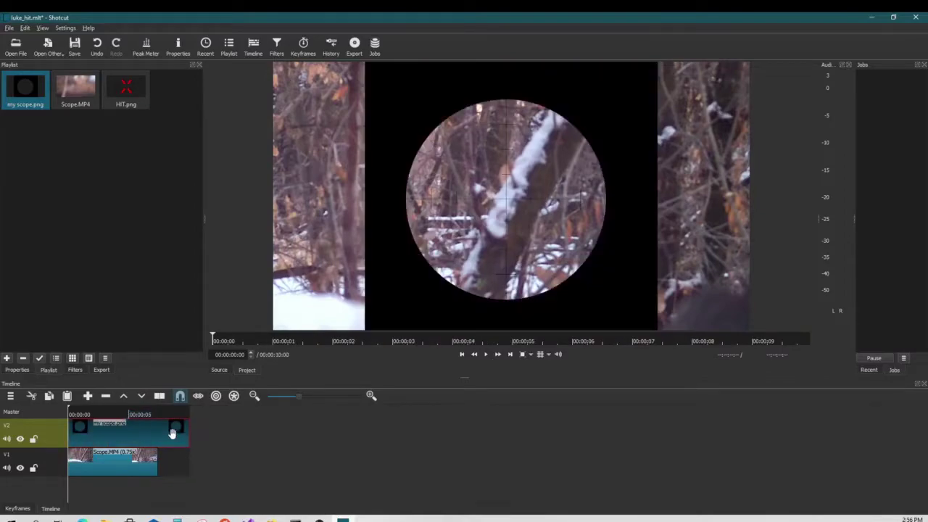
# - Split my scope.png where the footage ends, remove the excess, and play back the overlay
pyautogui.click(509, 354)
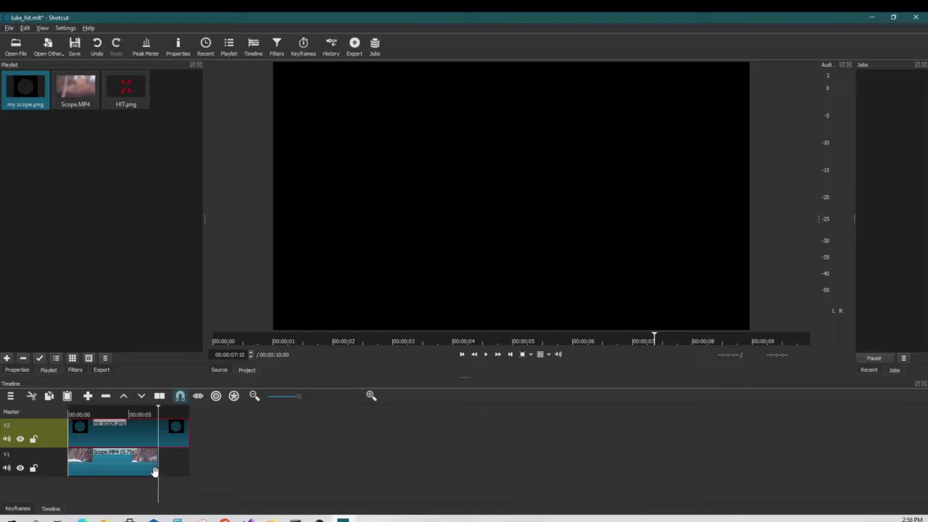
pyautogui.click(160, 396)
pyautogui.rightClick(170, 431)
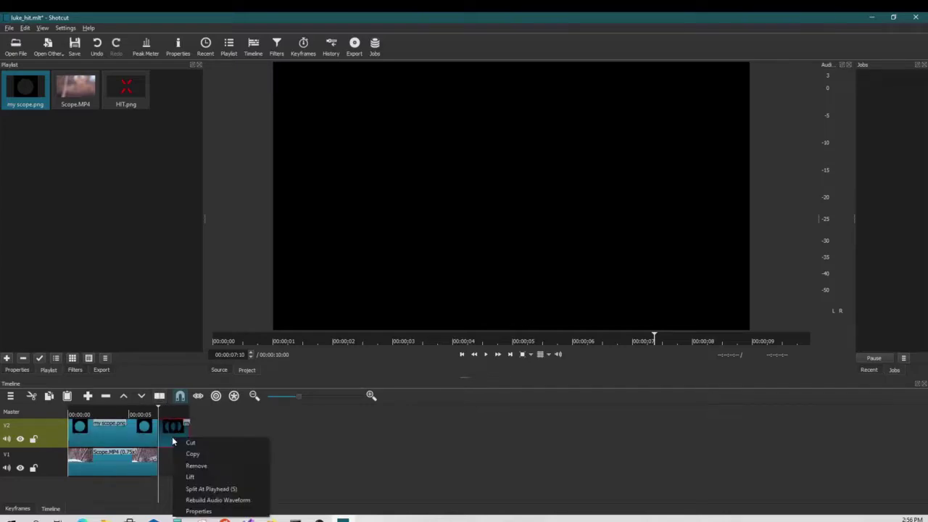
pyautogui.click(199, 465)
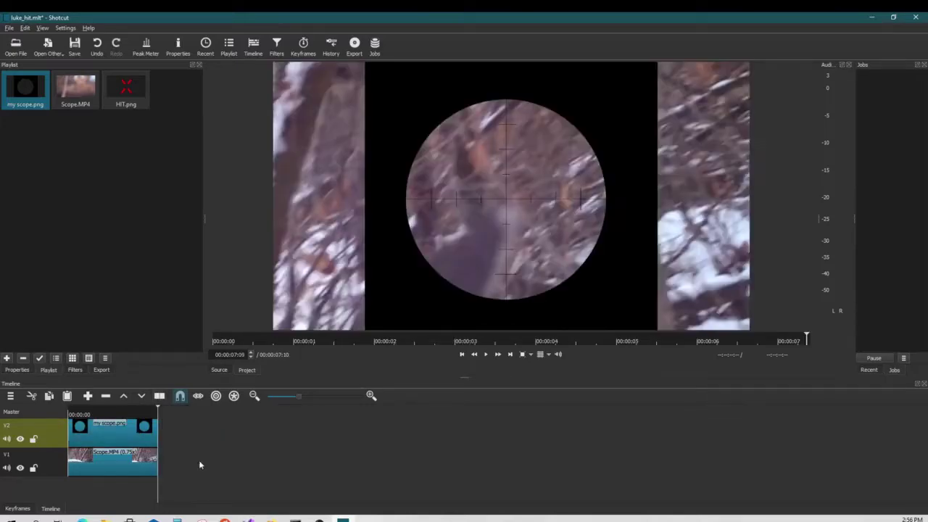
pyautogui.click(462, 355)
pyautogui.click(486, 355)
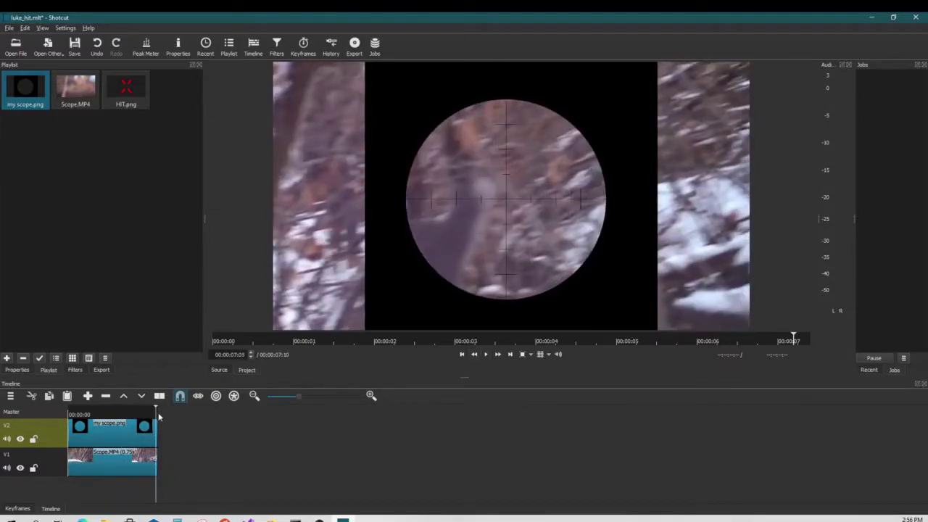
pyautogui.moveTo(158, 416); pyautogui.dragTo(121, 414)
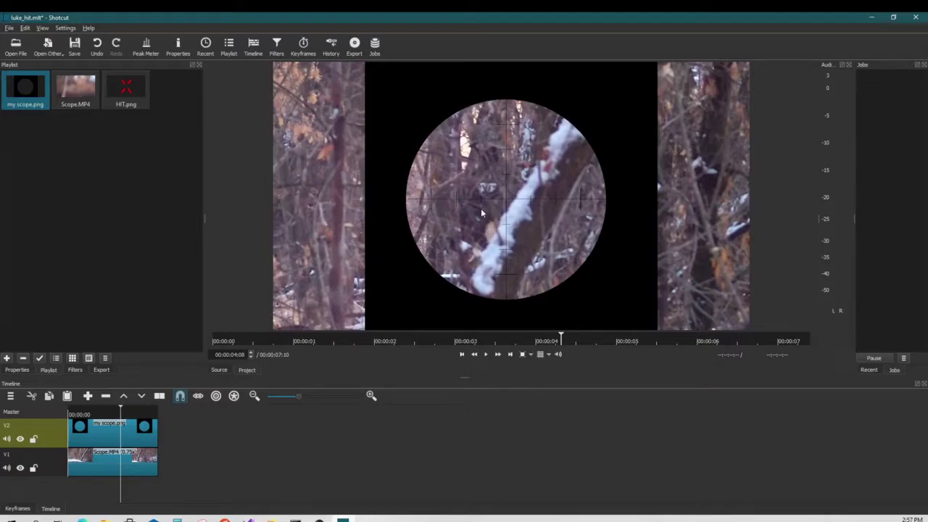
# - Give my scope.png a Size and Position filter moved up, plus Rotate and Scale at 120%
pyautogui.click(76, 369)
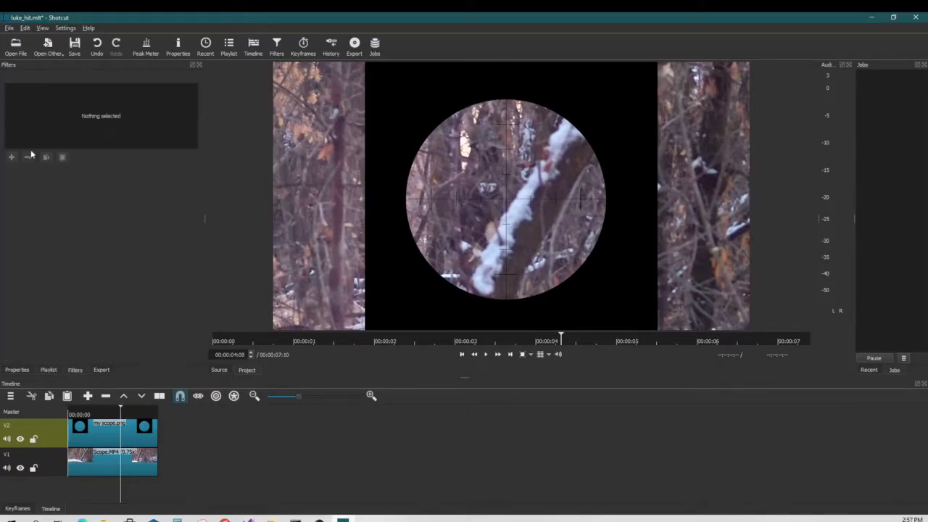
pyautogui.click(122, 433)
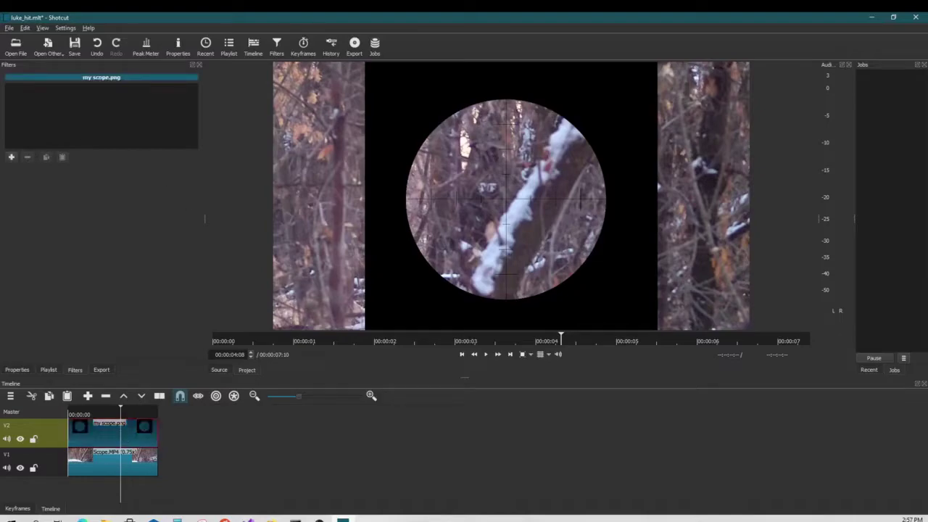
pyautogui.click(11, 156)
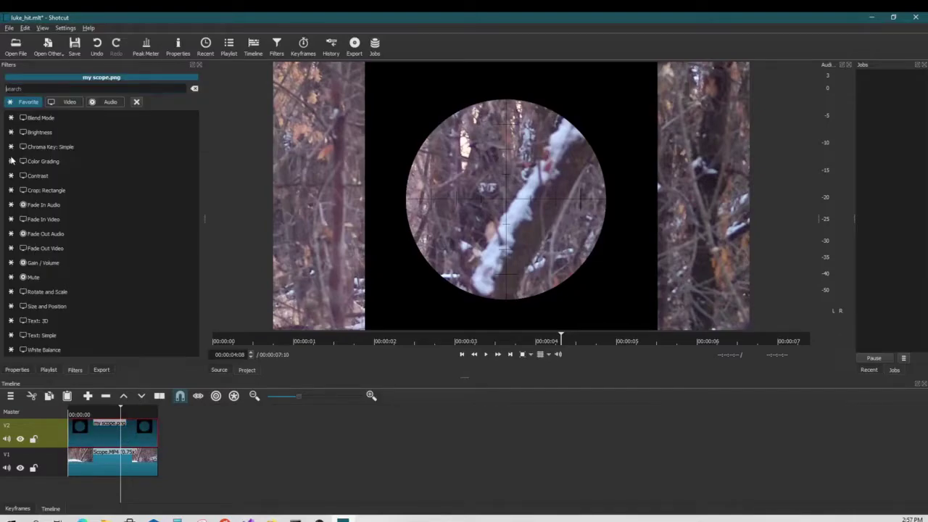
pyautogui.click(70, 306)
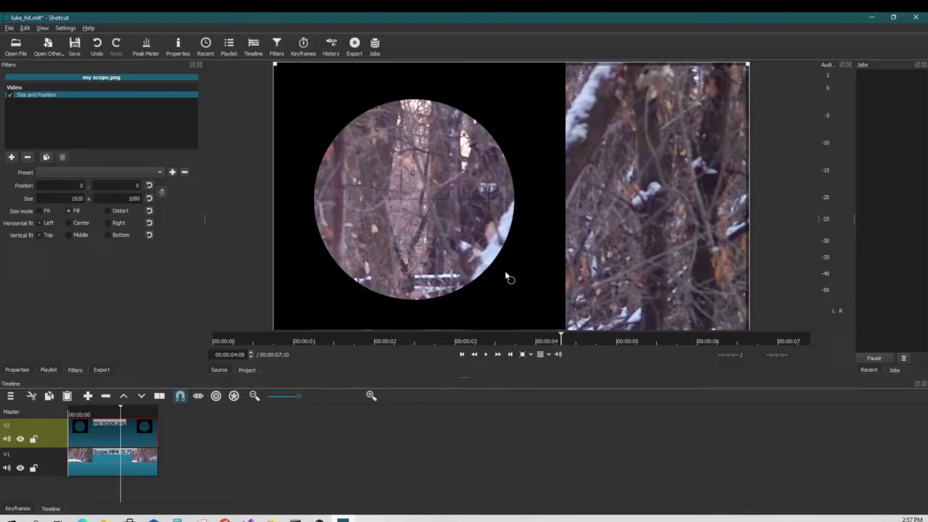
pyautogui.moveTo(510, 281); pyautogui.dragTo(506, 183)
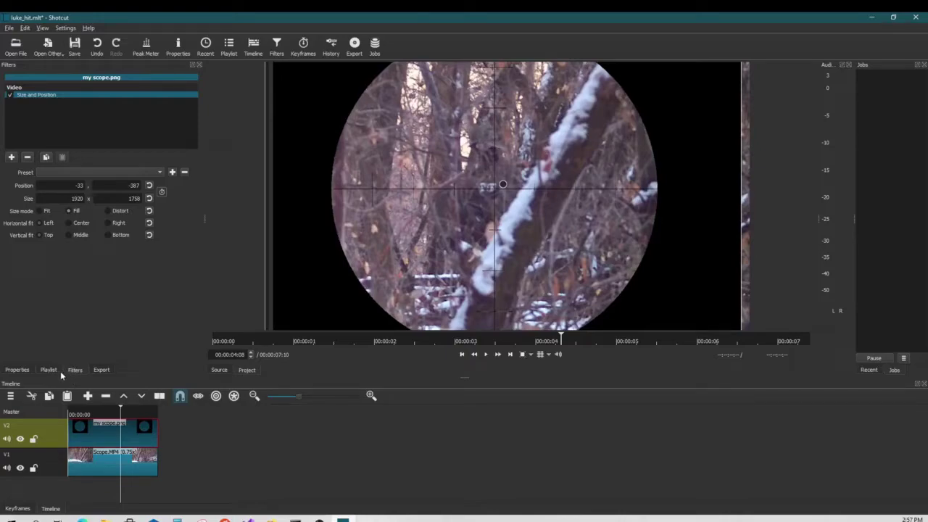
pyautogui.click(11, 157)
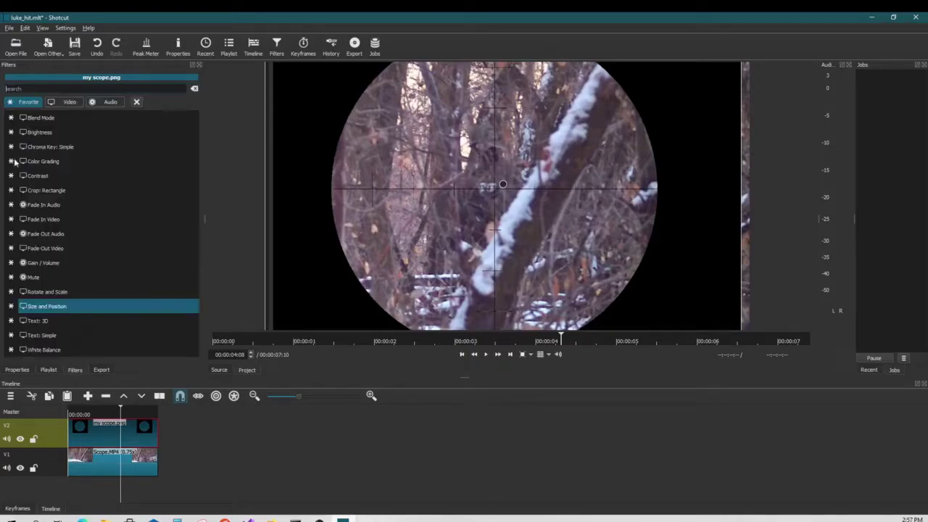
pyautogui.click(43, 291)
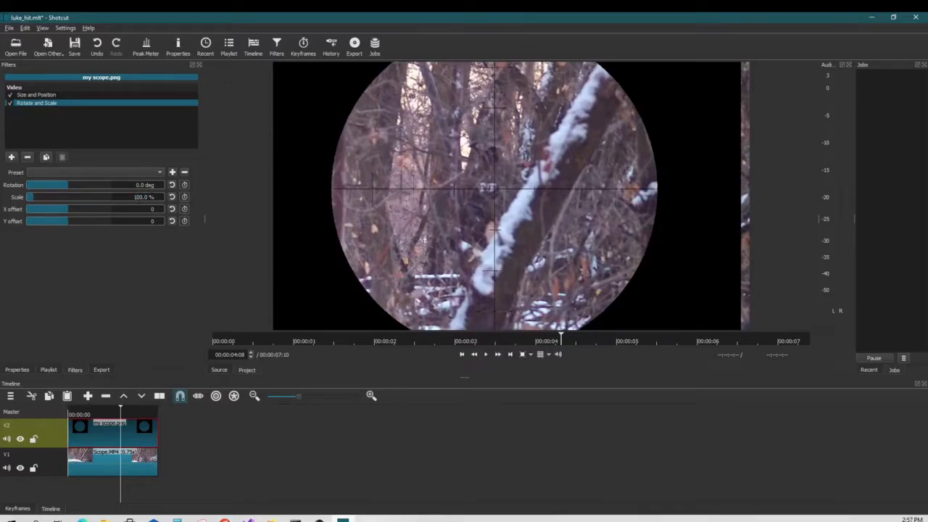
pyautogui.write('120')
pyautogui.press('Return')
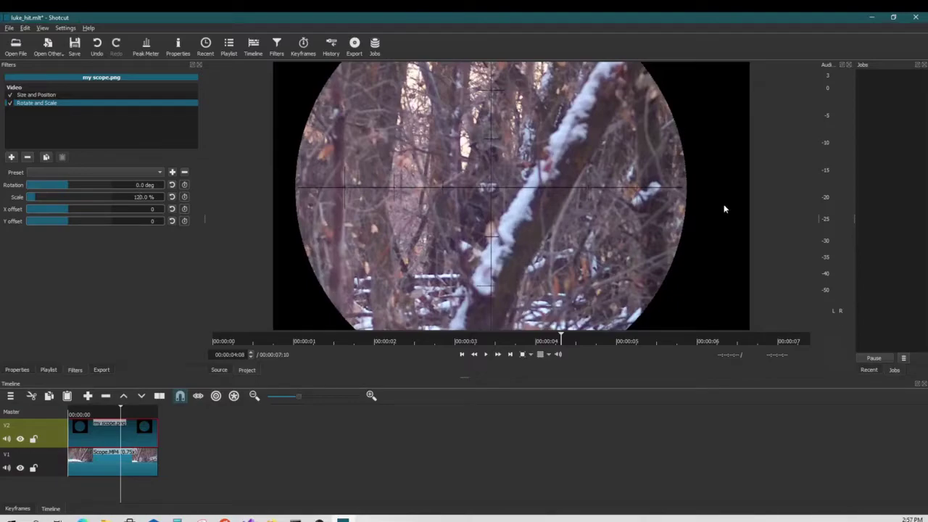
# - Nudge both the footage and the scope overlay slightly right to centre the scope
pyautogui.click(128, 463)
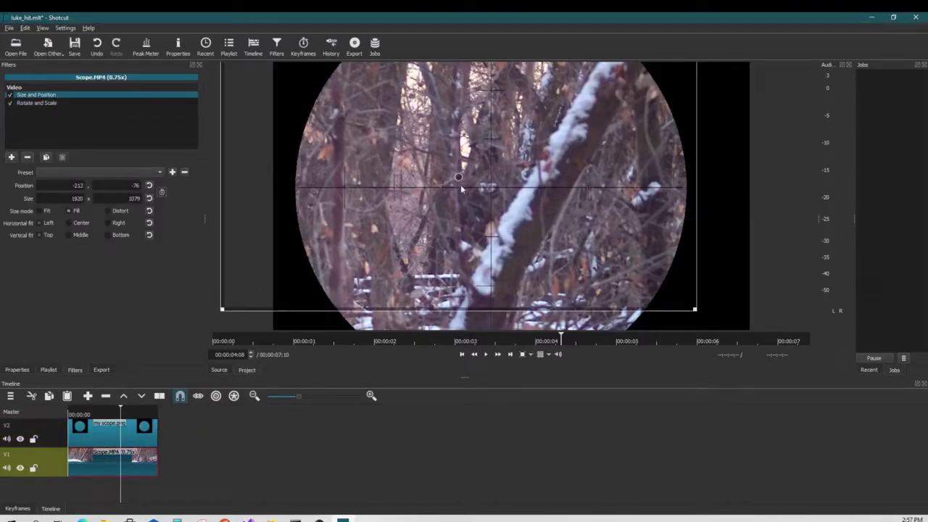
pyautogui.moveTo(461, 177); pyautogui.dragTo(485, 181)
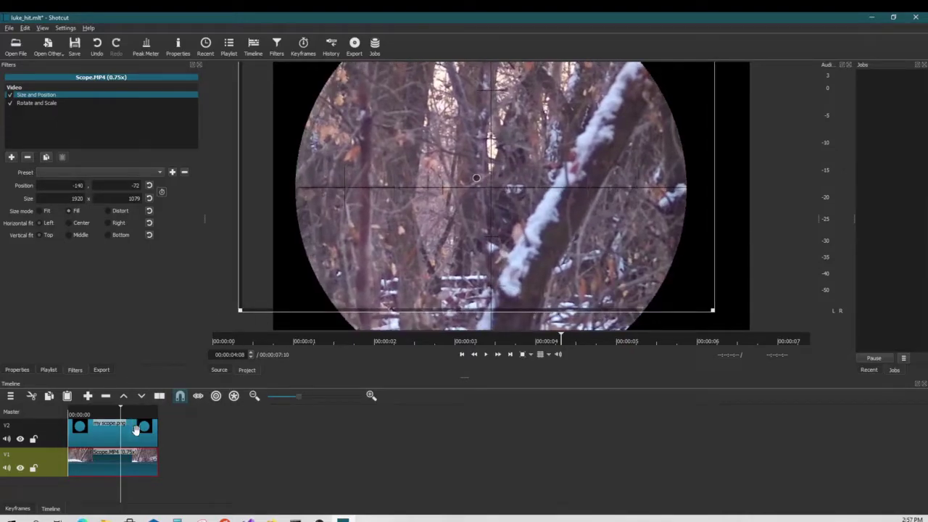
pyautogui.click(137, 429)
pyautogui.moveTo(504, 184); pyautogui.dragTo(526, 189)
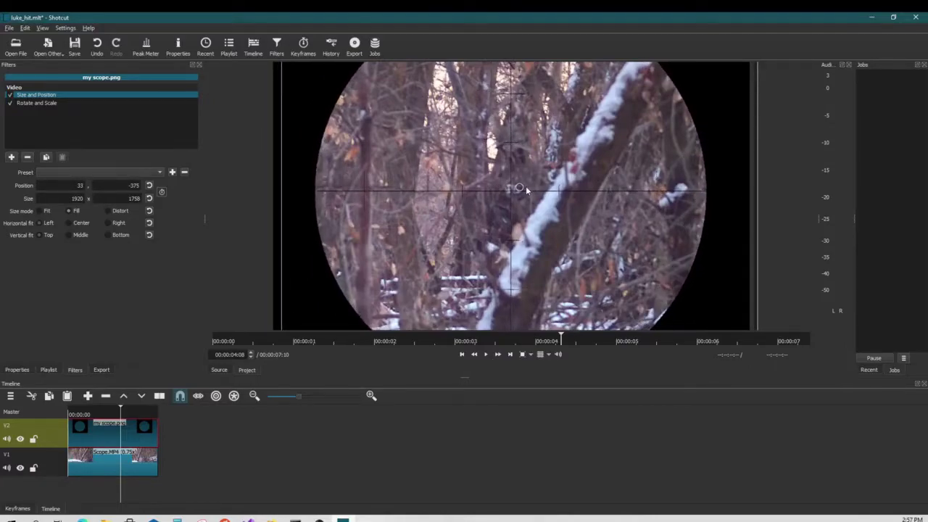
# - Play back the scoped footage and stop at the hit around 00:00:04:19
pyautogui.click(461, 355)
pyautogui.click(485, 355)
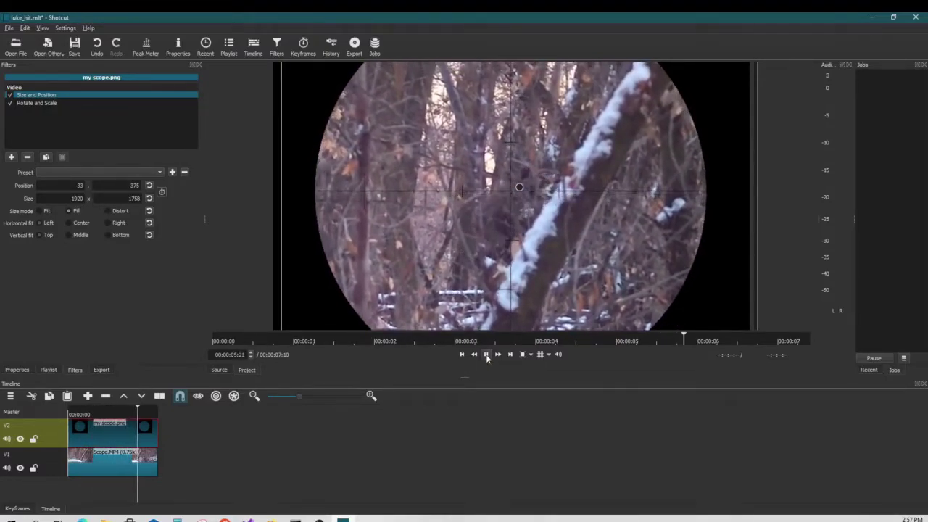
pyautogui.click(486, 356)
pyautogui.moveTo(140, 411); pyautogui.dragTo(127, 411)
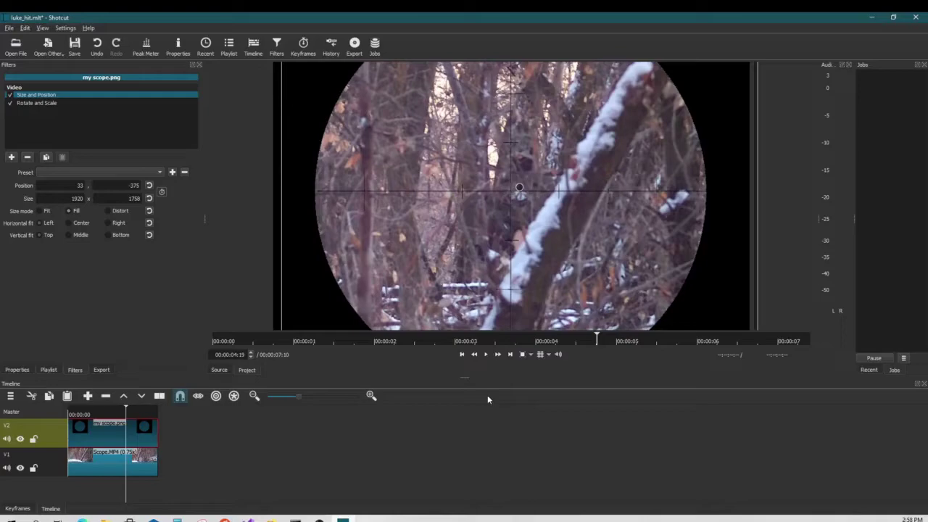
# - Add a third video track and place a shortened HIT.png clip on V3 at the hit
pyautogui.rightClick(487, 395)
pyautogui.click(501, 380)
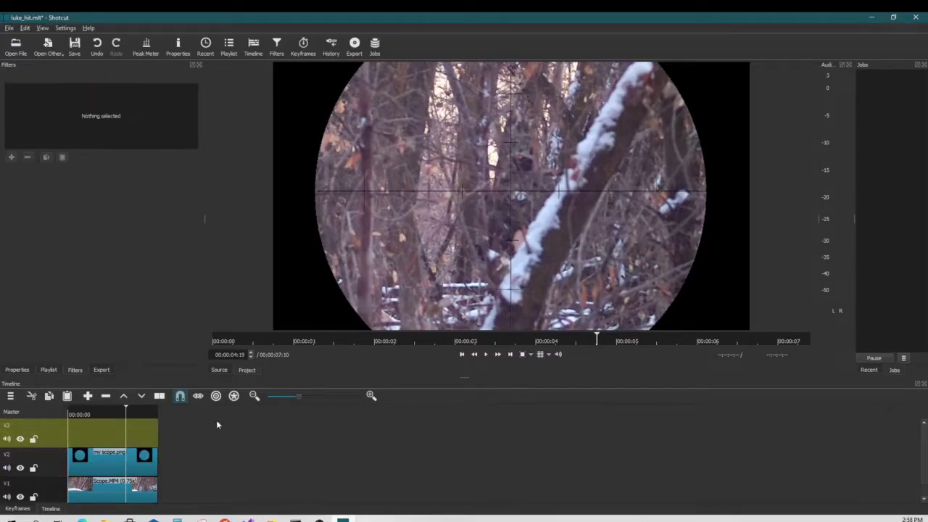
pyautogui.click(48, 369)
pyautogui.click(123, 90)
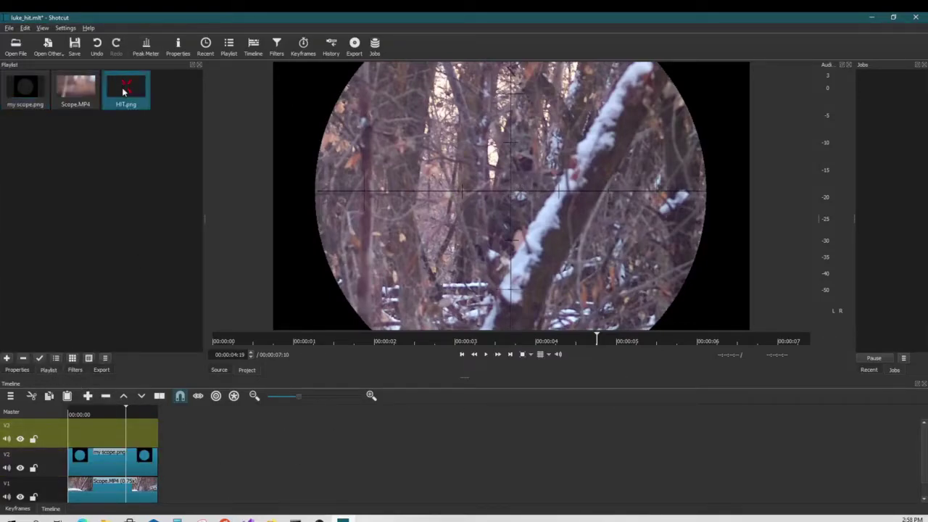
pyautogui.moveTo(148, 315); pyautogui.dragTo(192, 432)
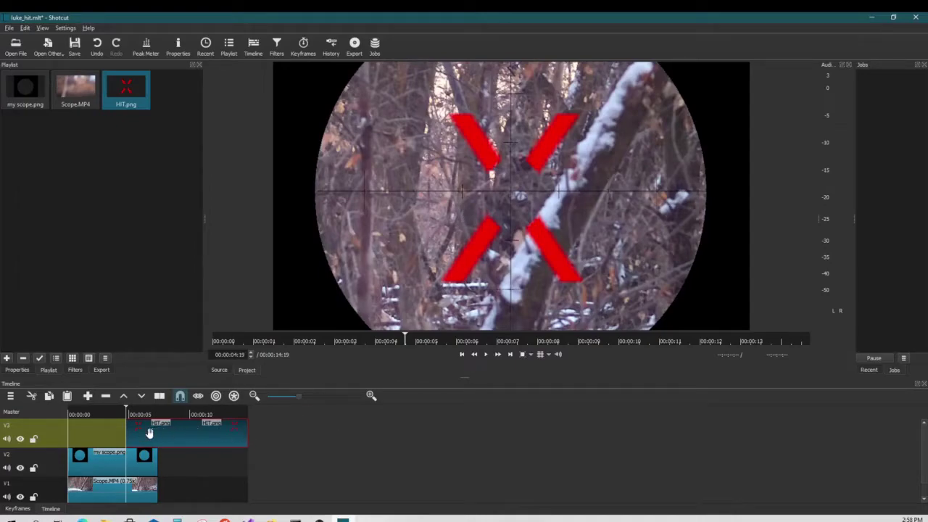
pyautogui.moveTo(247, 437); pyautogui.dragTo(124, 444)
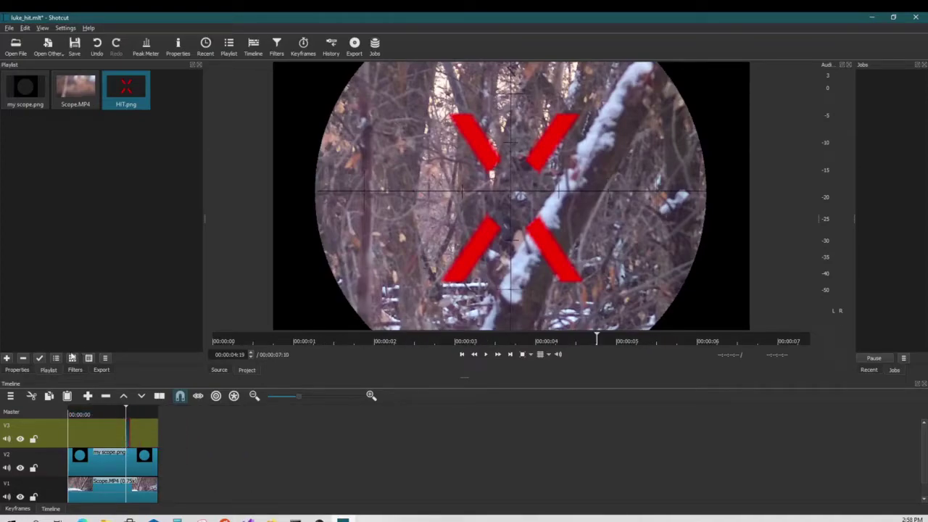
# - Add a Size and Position filter to HIT.png, shrinking the red X to 93x93 at 948, 508
pyautogui.click(74, 371)
pyautogui.click(11, 157)
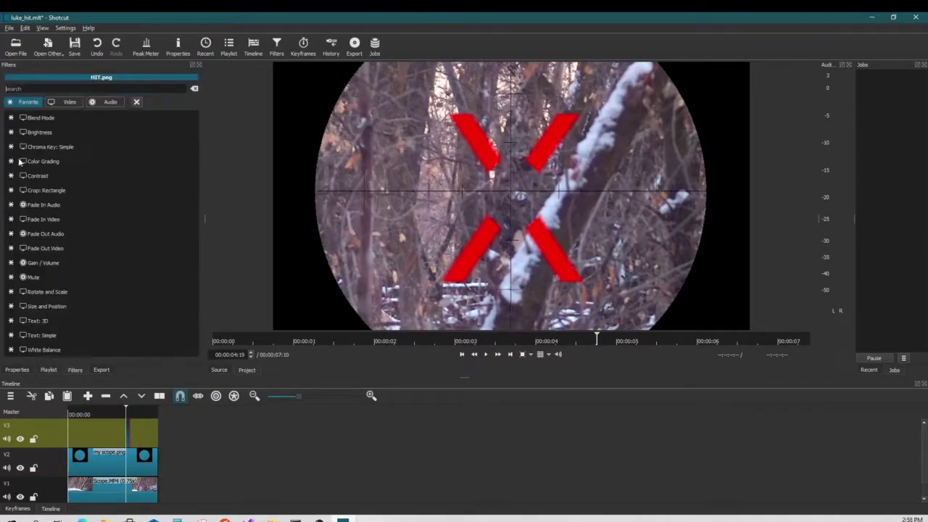
pyautogui.click(61, 307)
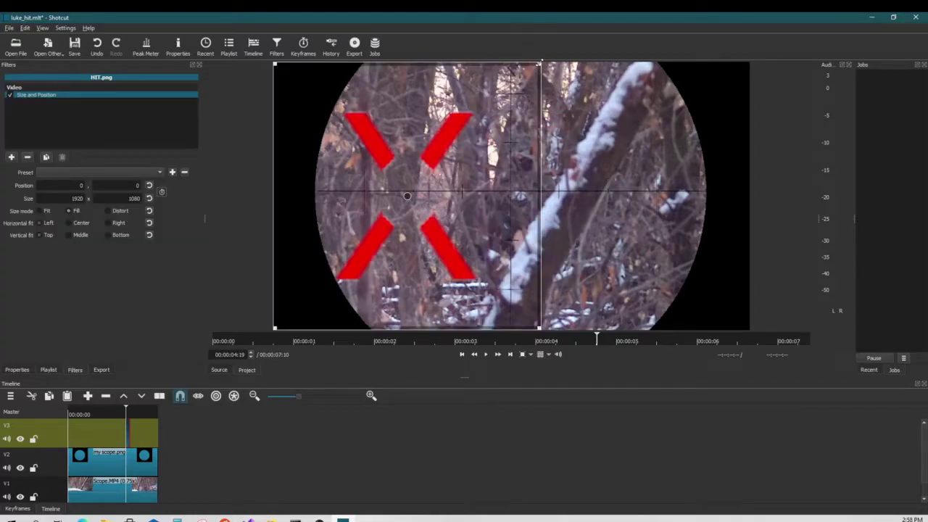
pyautogui.moveTo(539, 63); pyautogui.dragTo(537, 204)
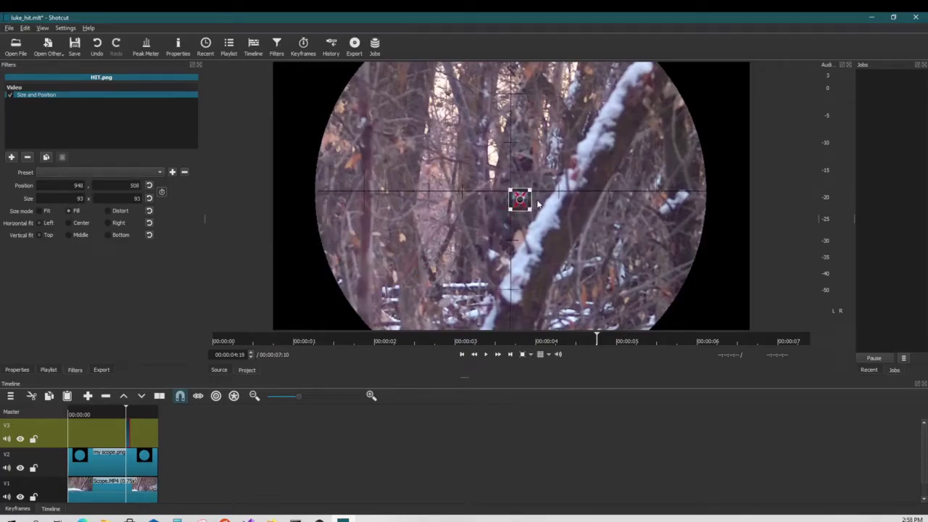
pyautogui.click(105, 463)
# - Play the edit from the start to review the red X timing
pyautogui.click(462, 354)
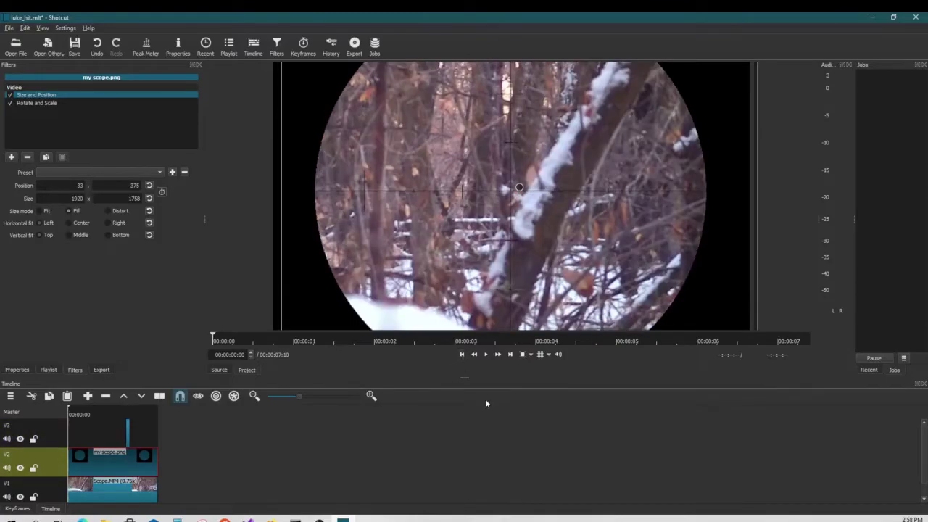
pyautogui.click(485, 356)
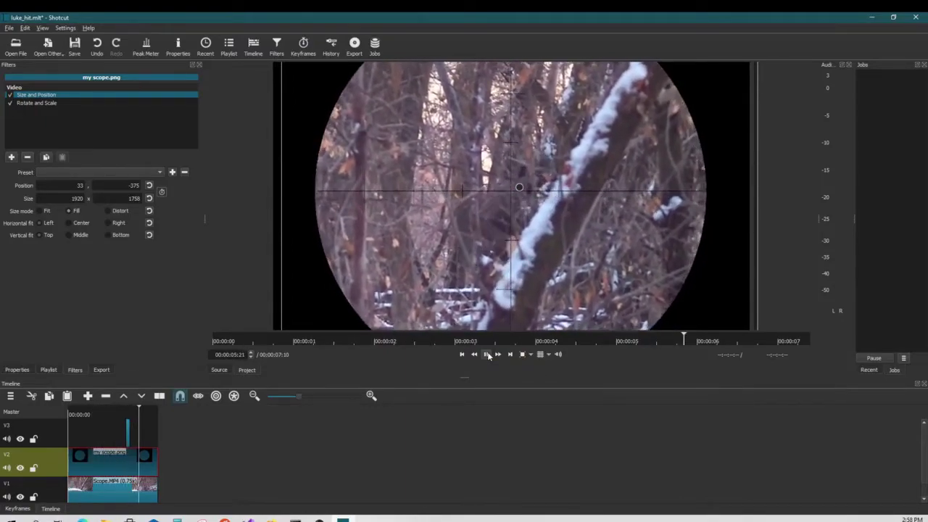
pyautogui.click(488, 354)
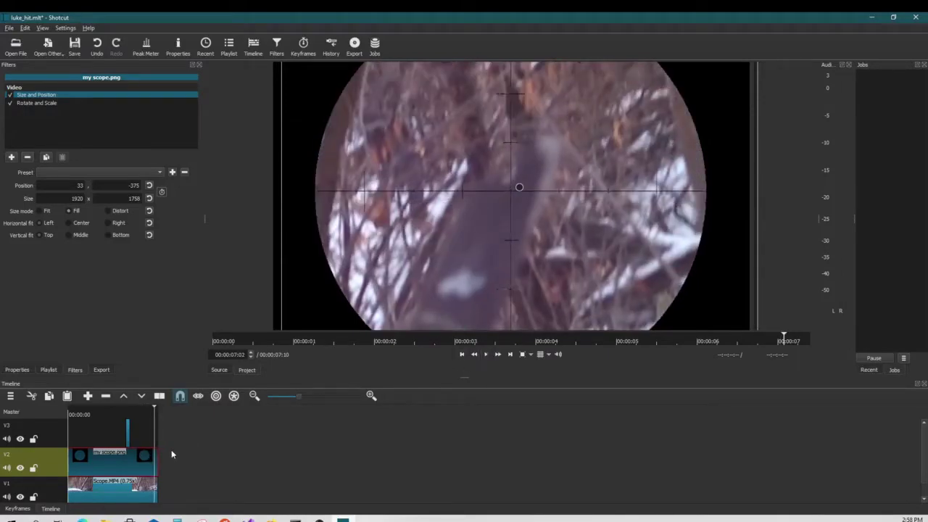
# - Trim the red X clip on V3 four frames shorter, then show the playlist
pyautogui.scroll(6, 140, 440)
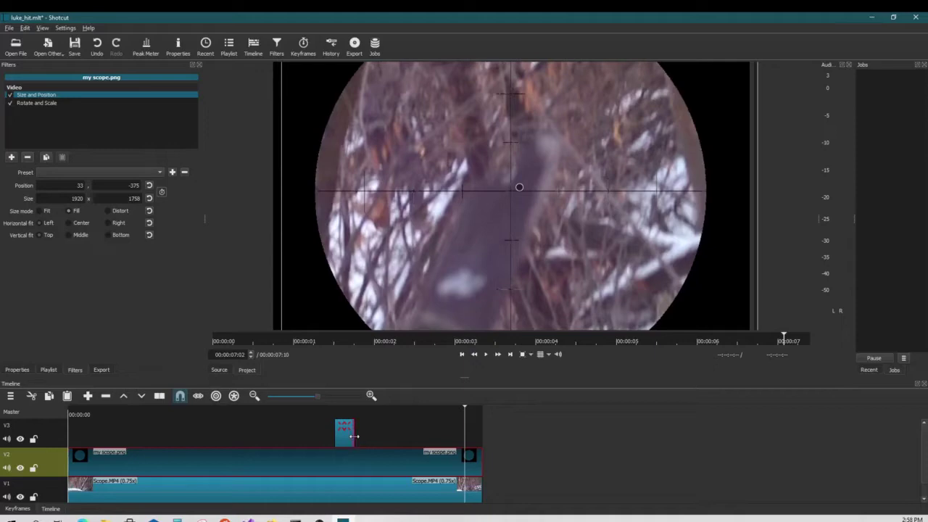
pyautogui.moveTo(354, 435); pyautogui.dragTo(342, 437)
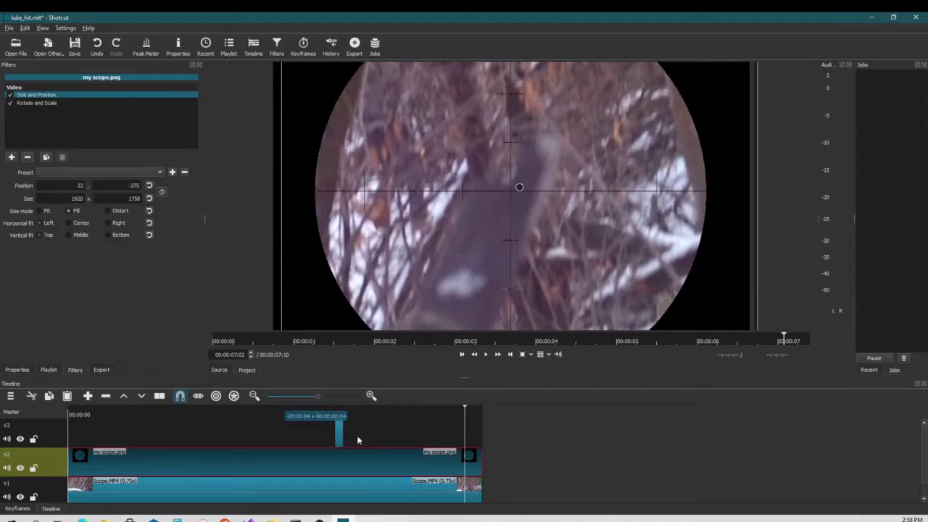
pyautogui.scroll(-1, 388, 435)
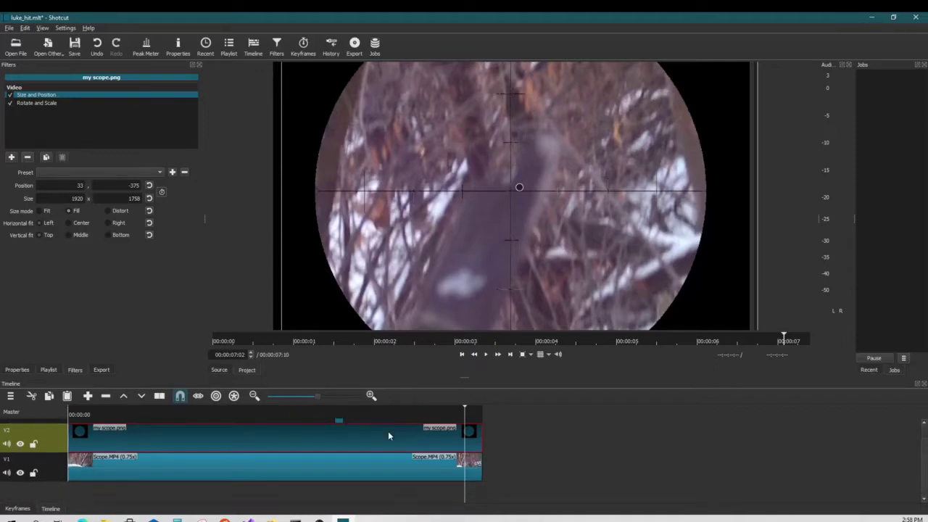
pyautogui.click(47, 370)
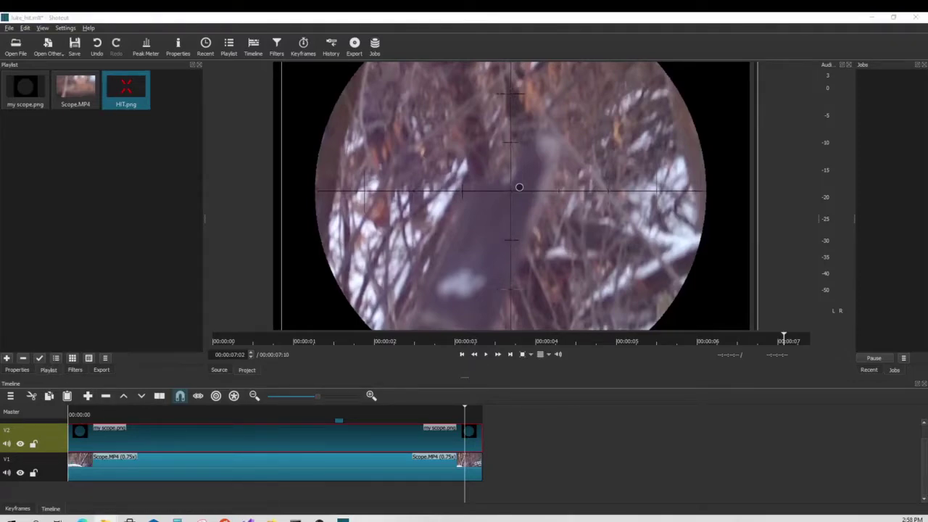
# - Import Hit1.wav into the playlist, undoing two accidental inserts of it onto V1
pyautogui.moveTo(0, 210); pyautogui.dragTo(144, 257)
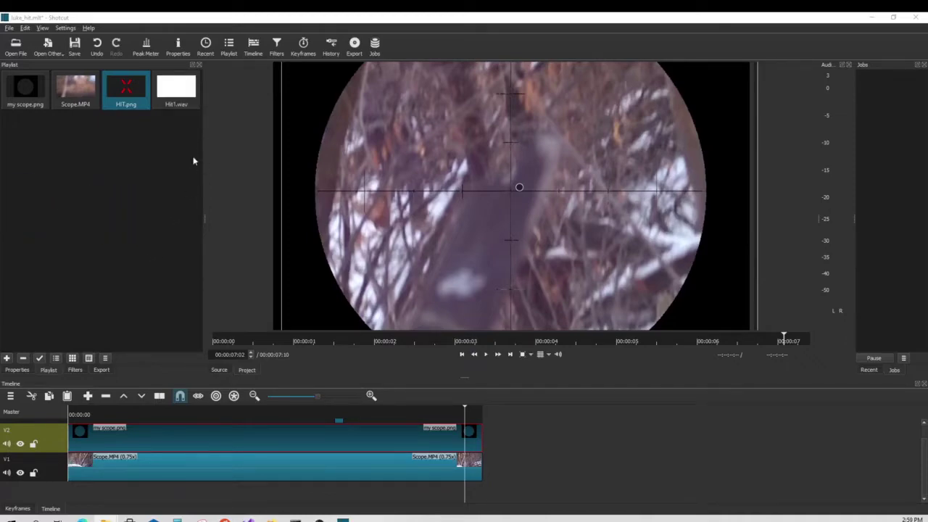
pyautogui.click(174, 90)
pyautogui.moveTo(178, 91); pyautogui.dragTo(358, 499)
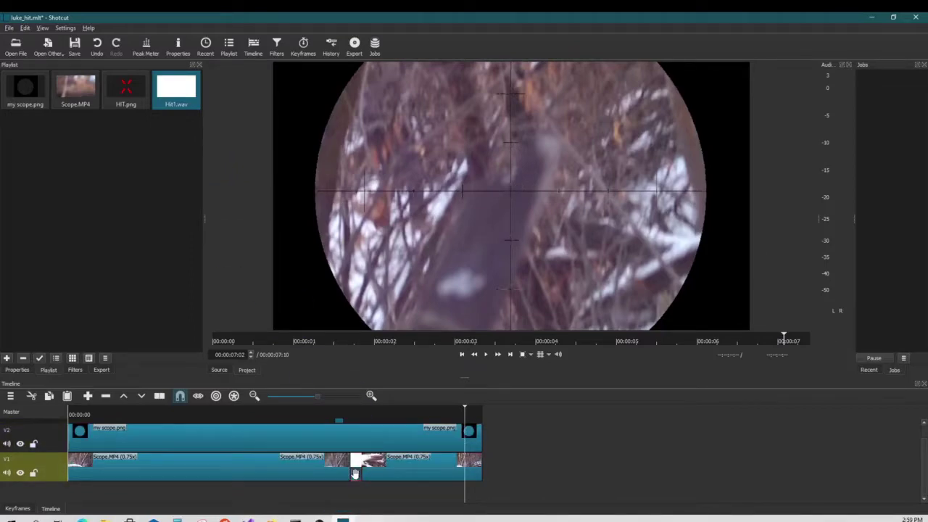
pyautogui.moveTo(363, 516)
pyautogui.mouseDown()
pyautogui.moveTo(368, 501)
pyautogui.moveTo(372, 513)
pyautogui.moveTo(369, 502)
pyautogui.mouseUp()
pyautogui.hotkey('ctrl', 'z')
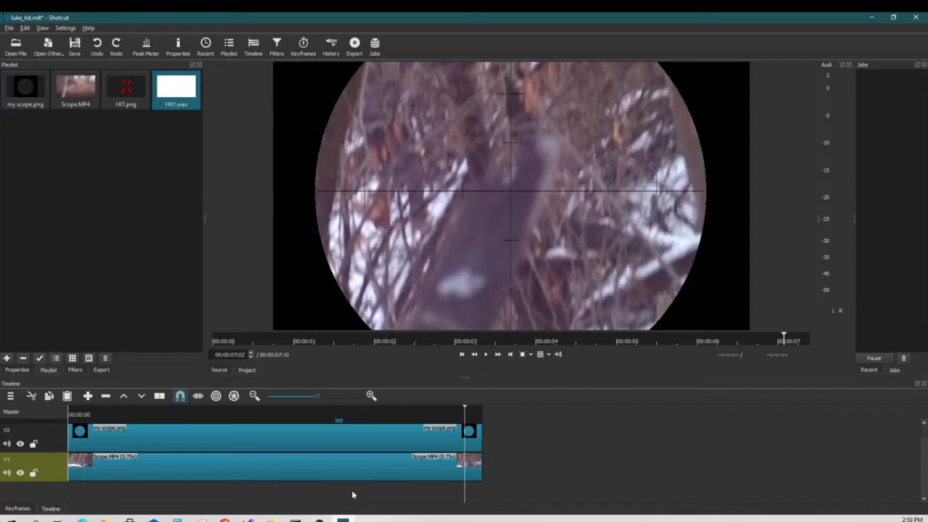
pyautogui.moveTo(176, 87); pyautogui.dragTo(355, 491)
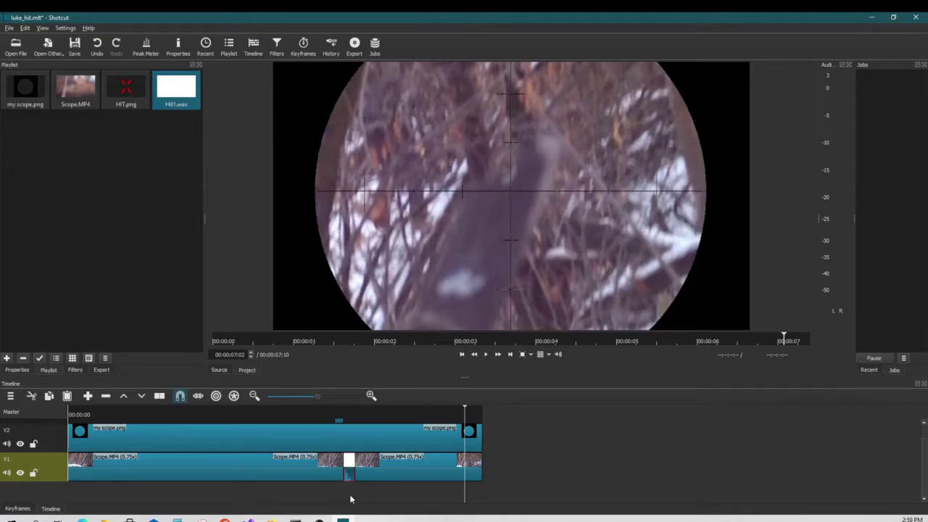
pyautogui.hotkey('ctrl', 'z')
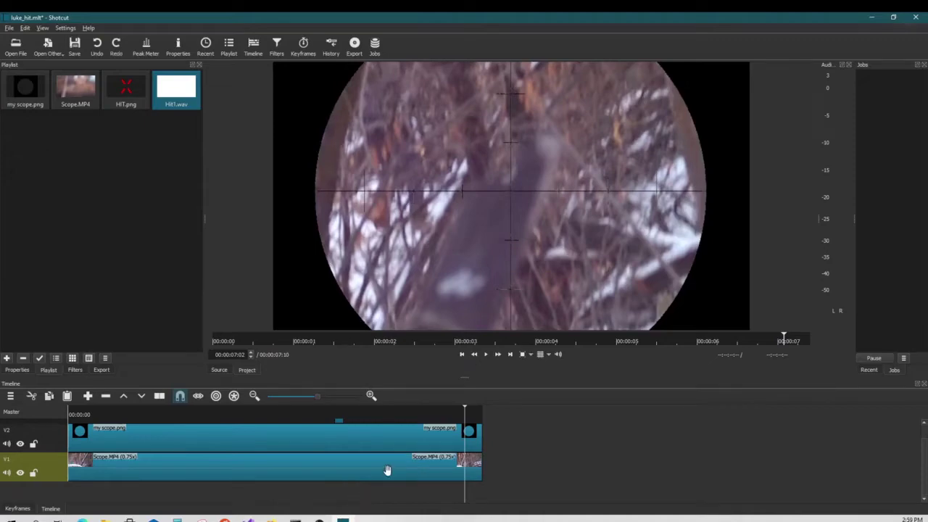
# - Add an audio track and place Hit1.wav on A1 at the hit moment
pyautogui.rightClick(500, 398)
pyautogui.click(533, 368)
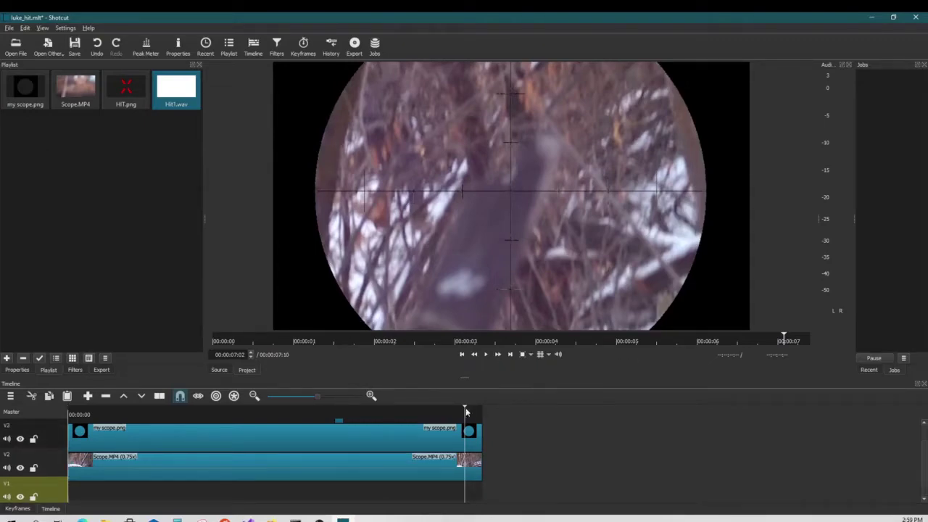
pyautogui.scroll(-1, 283, 449)
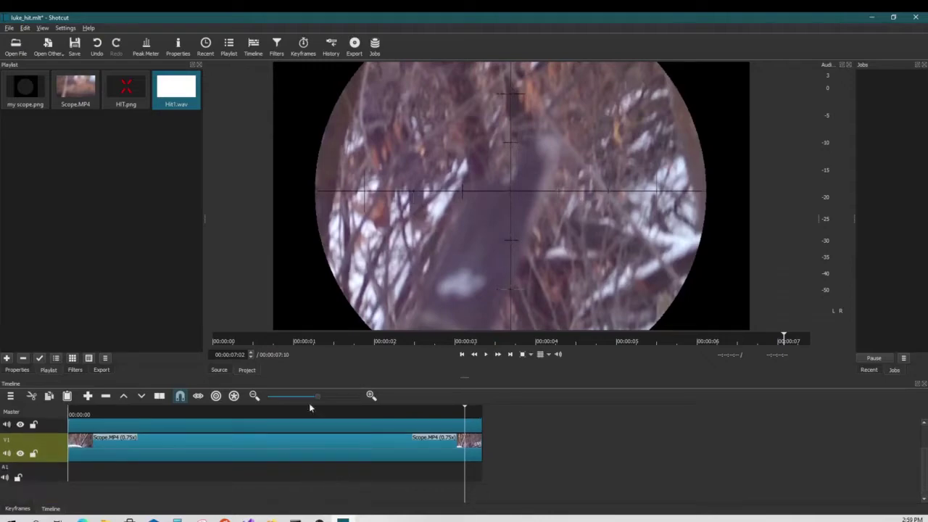
pyautogui.moveTo(181, 91); pyautogui.dragTo(340, 494)
pyautogui.scroll(1, 441, 461)
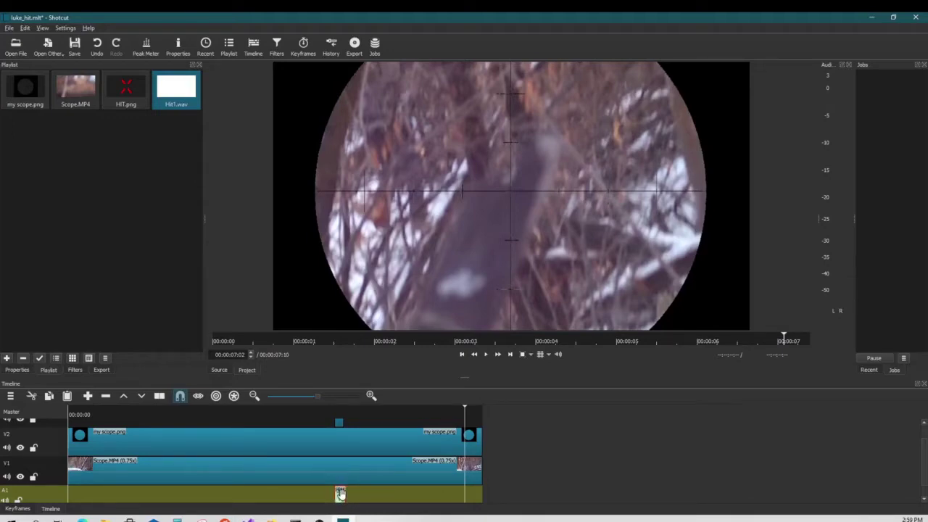
pyautogui.click(464, 354)
pyautogui.click(464, 355)
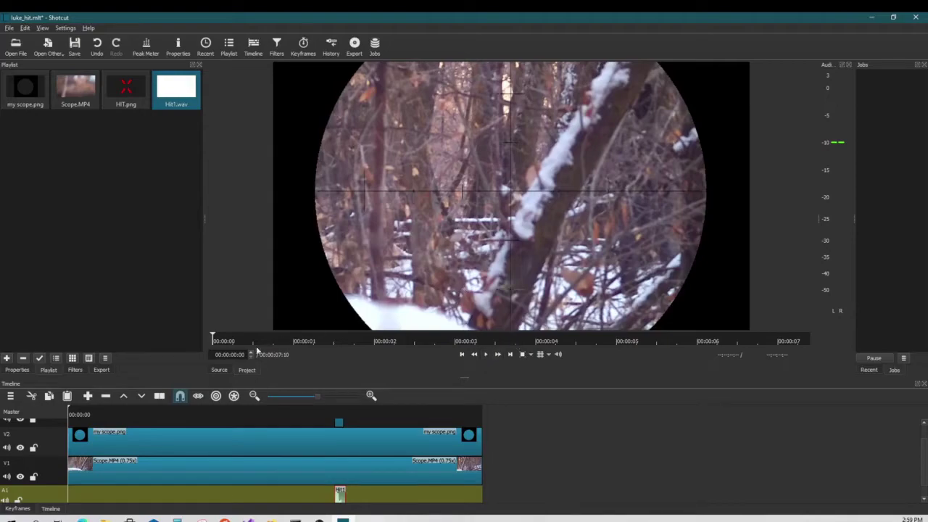
# - Export the timeline as luke_hit.mp4 using the YouTube preset
pyautogui.click(100, 369)
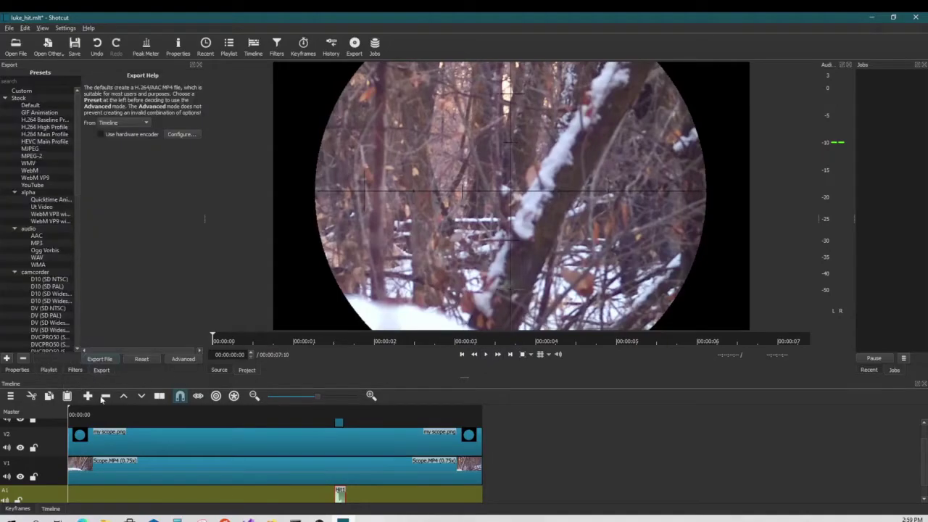
pyautogui.click(33, 185)
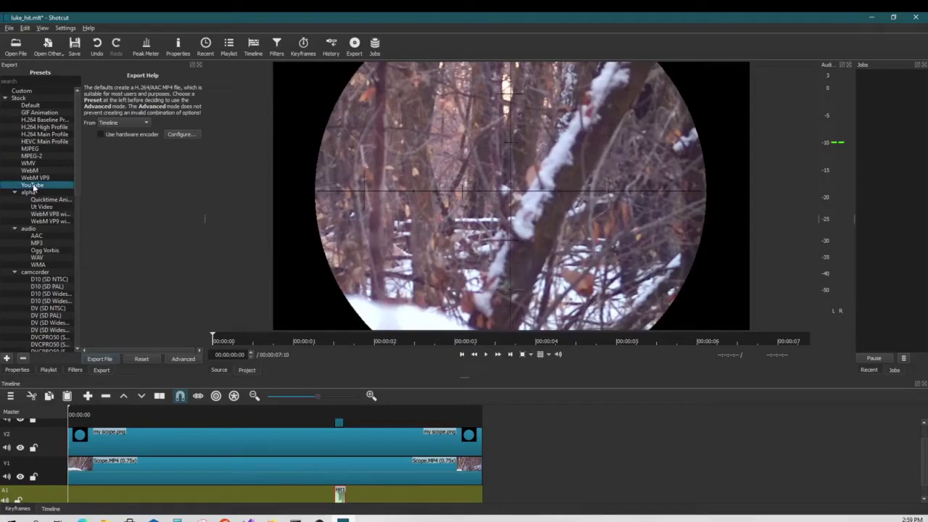
pyautogui.click(102, 359)
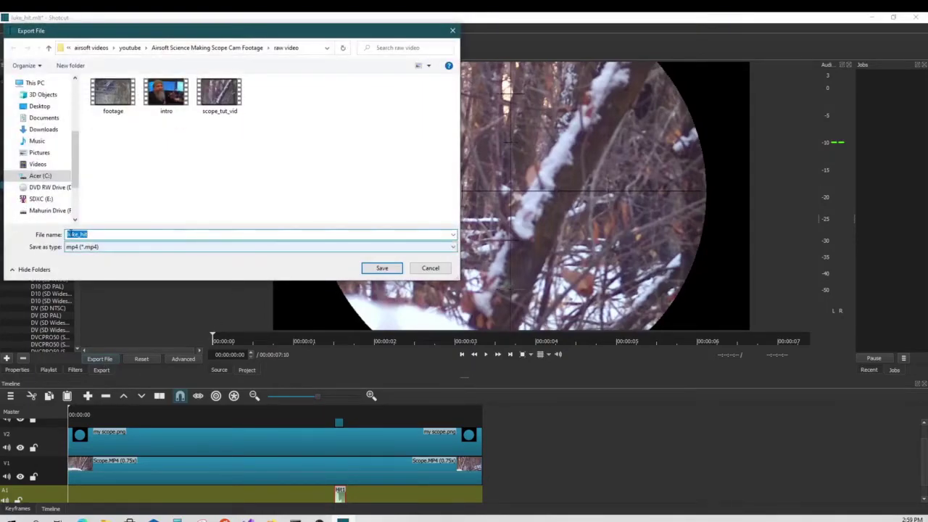
pyautogui.click(382, 267)
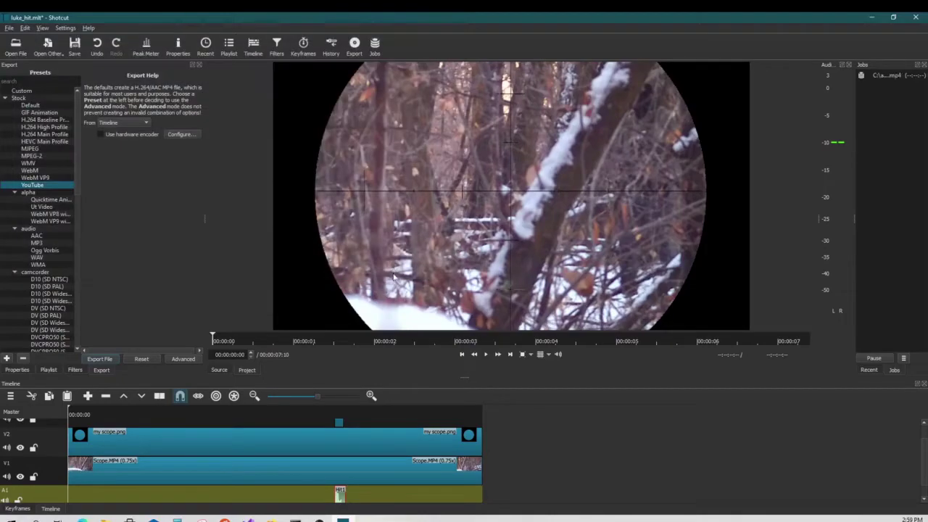